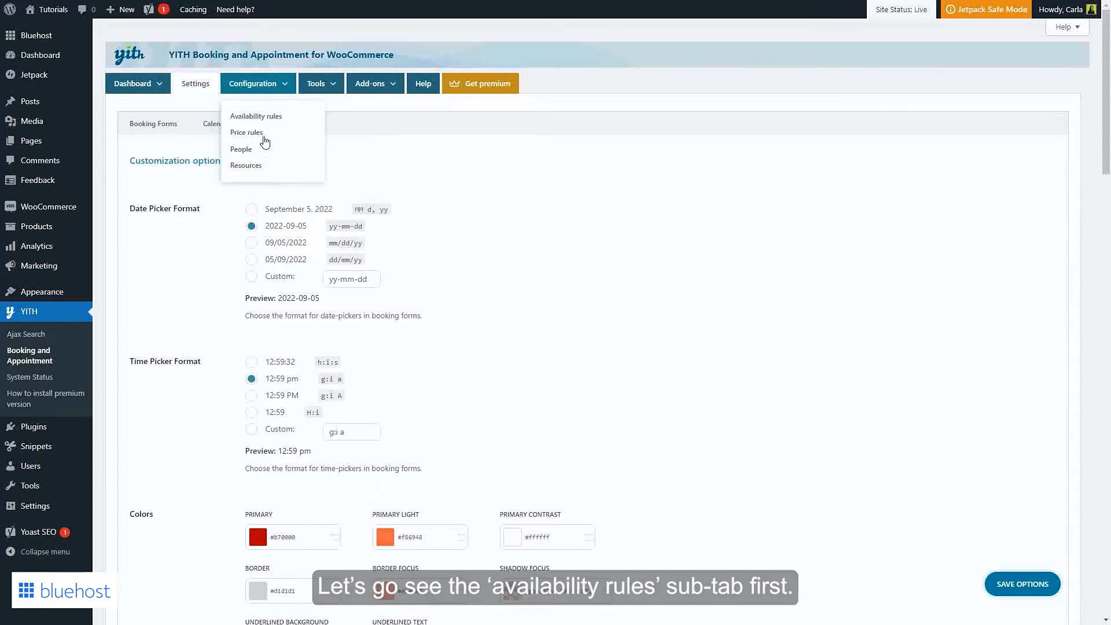
# Start a new global availability rule for bookable products and name it "Christmas break"
pyautogui.click(263, 117)
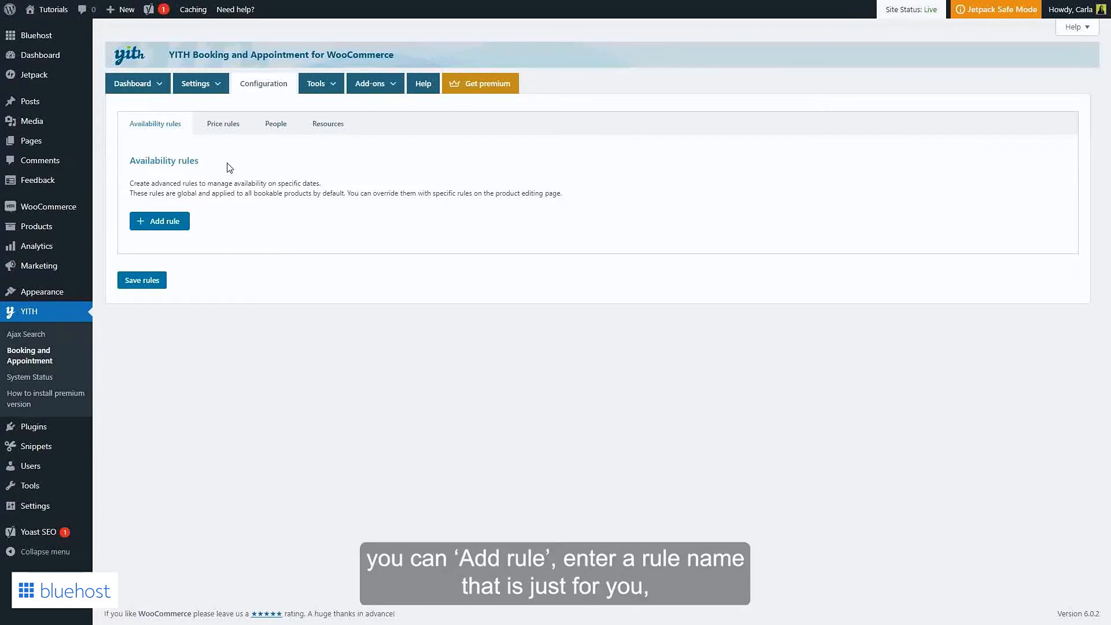
pyautogui.click(169, 222)
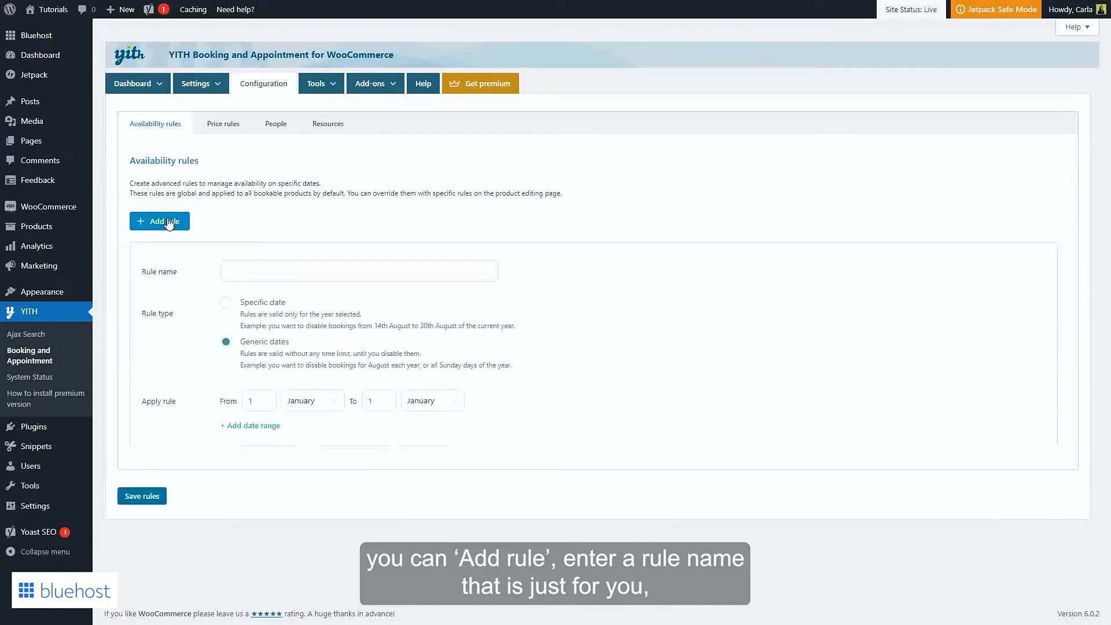
pyautogui.scroll(-1, 203, 226)
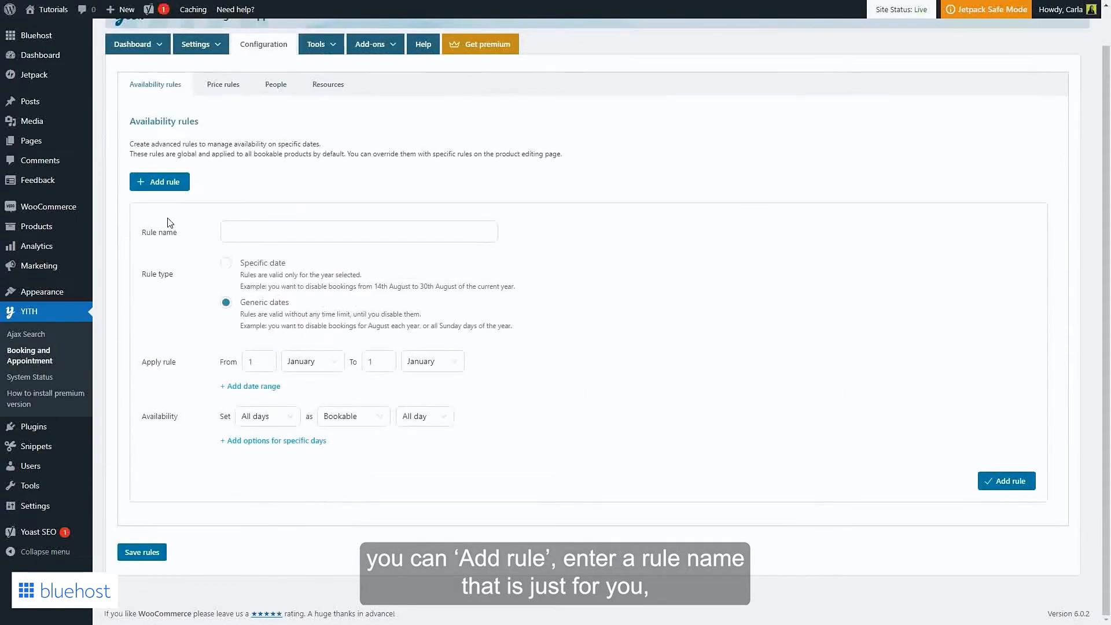
pyautogui.click(241, 226)
pyautogui.write('Christmas break')
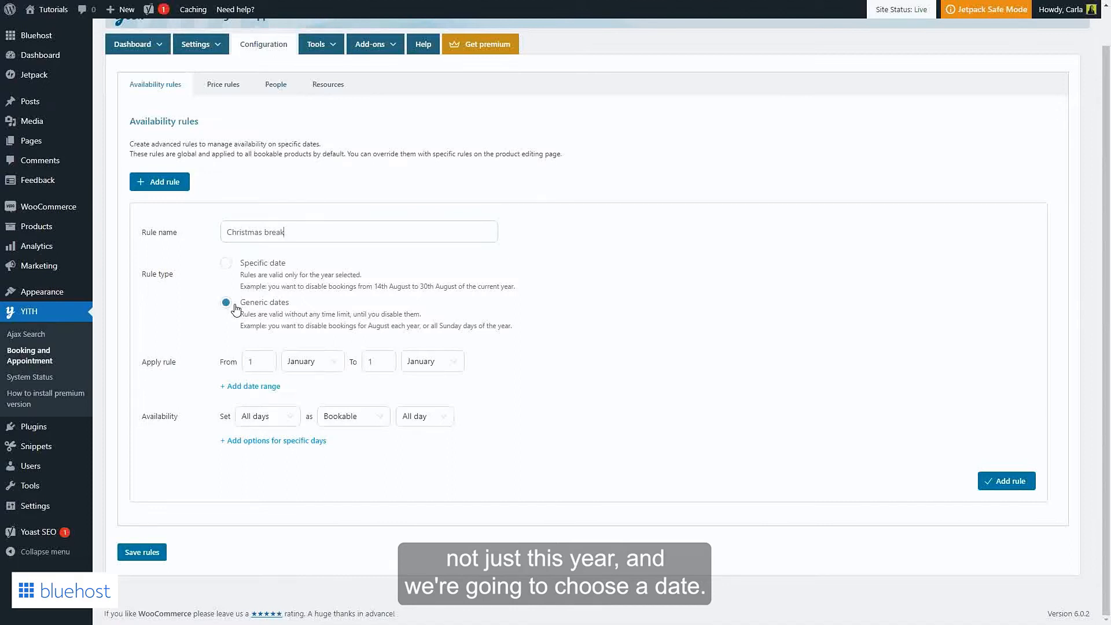
# Apply the Christmas break rule from 24 December to 25 December and set all days as not bookable
pyautogui.doubleClick(259, 365)
pyautogui.write('24')
pyautogui.click(310, 365)
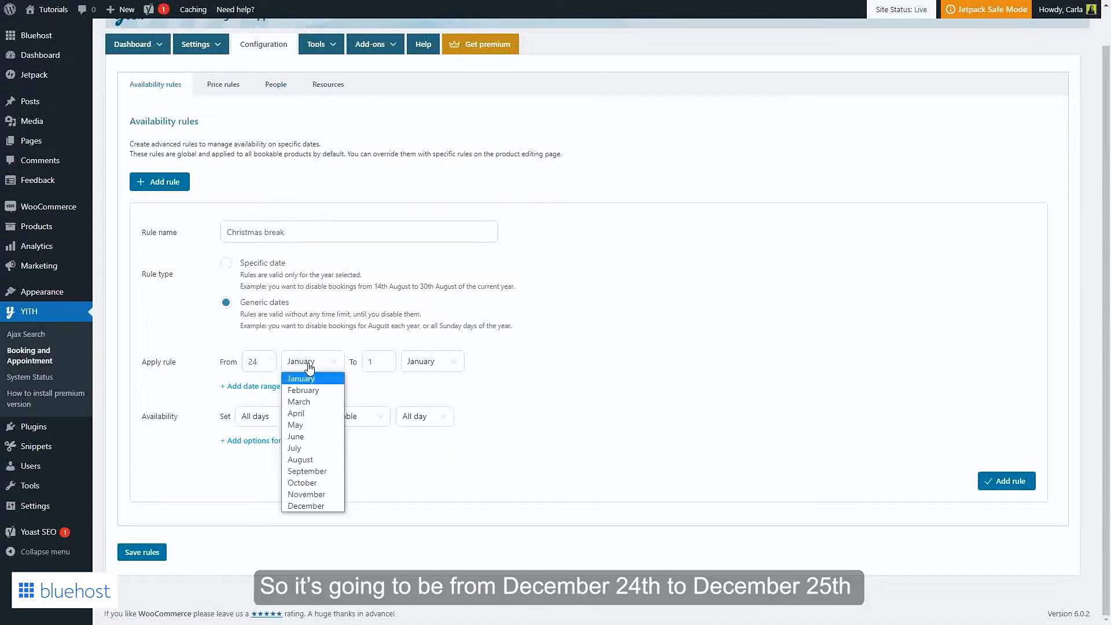
pyautogui.click(320, 512)
pyautogui.doubleClick(376, 362)
pyautogui.write('25')
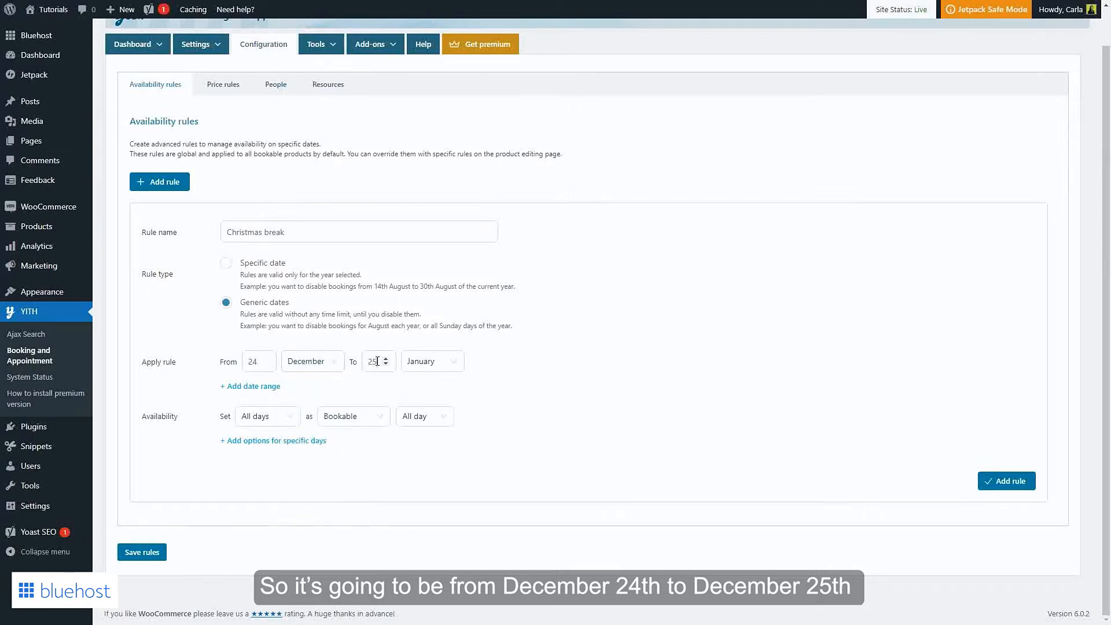
pyautogui.click(426, 366)
pyautogui.click(426, 503)
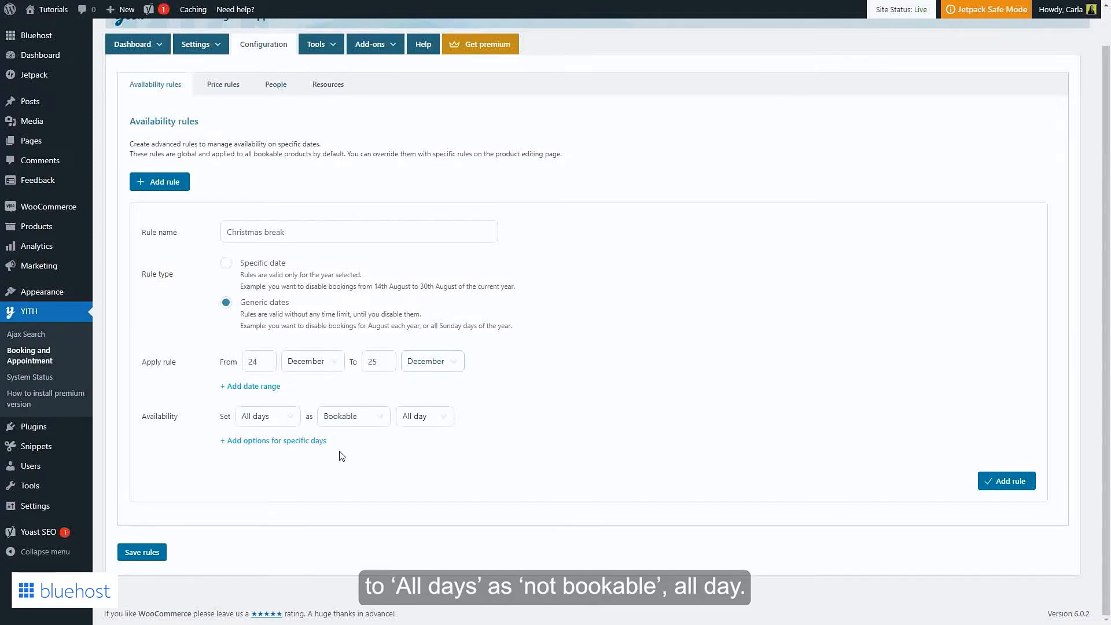
pyautogui.click(379, 417)
pyautogui.click(373, 440)
pyautogui.click(435, 427)
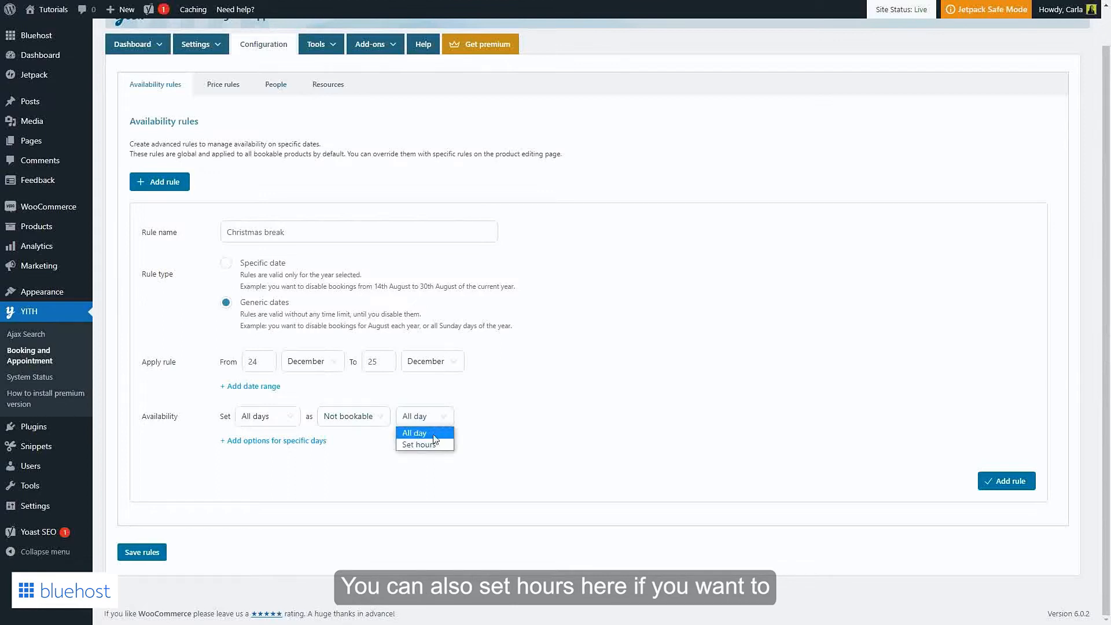
pyautogui.click(428, 441)
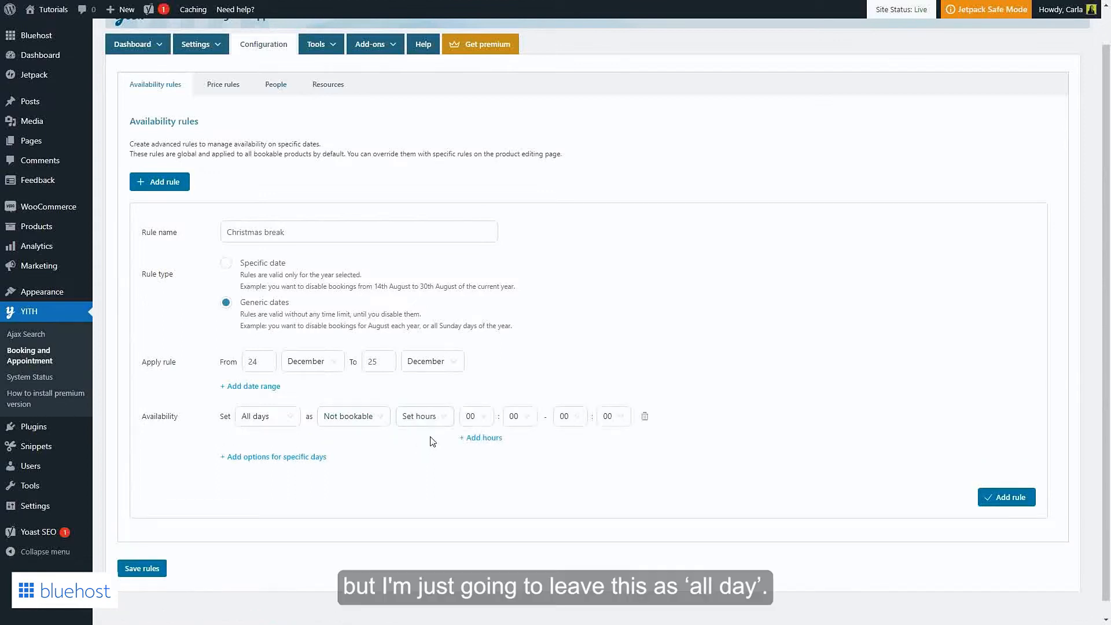
pyautogui.click(434, 421)
pyautogui.click(434, 431)
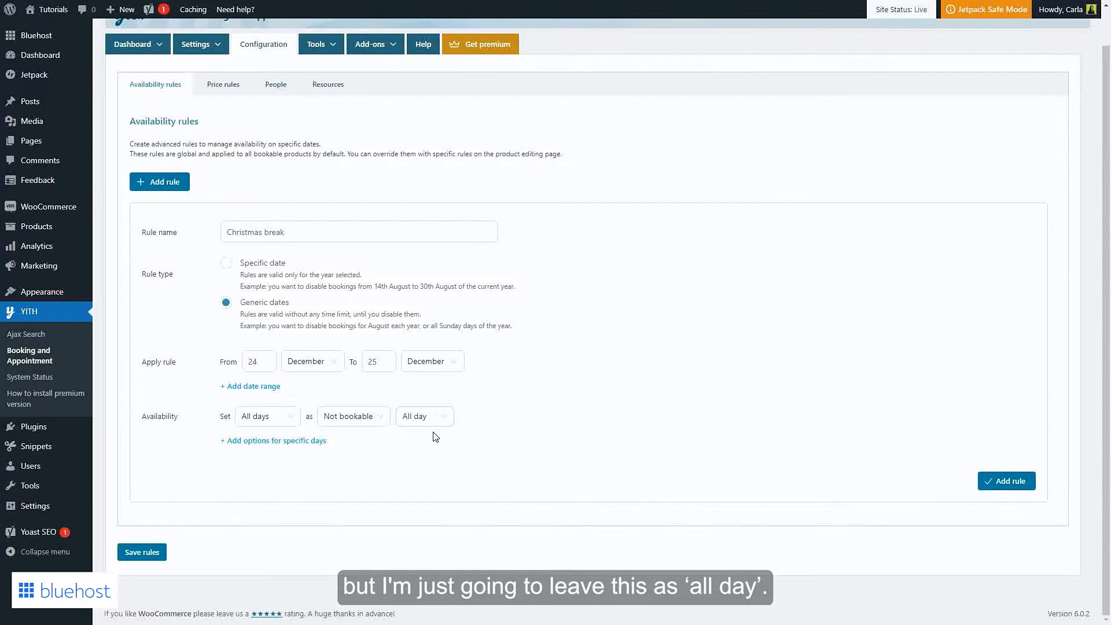
# Add the Christmas break rule and save the availability rules
pyautogui.click(994, 485)
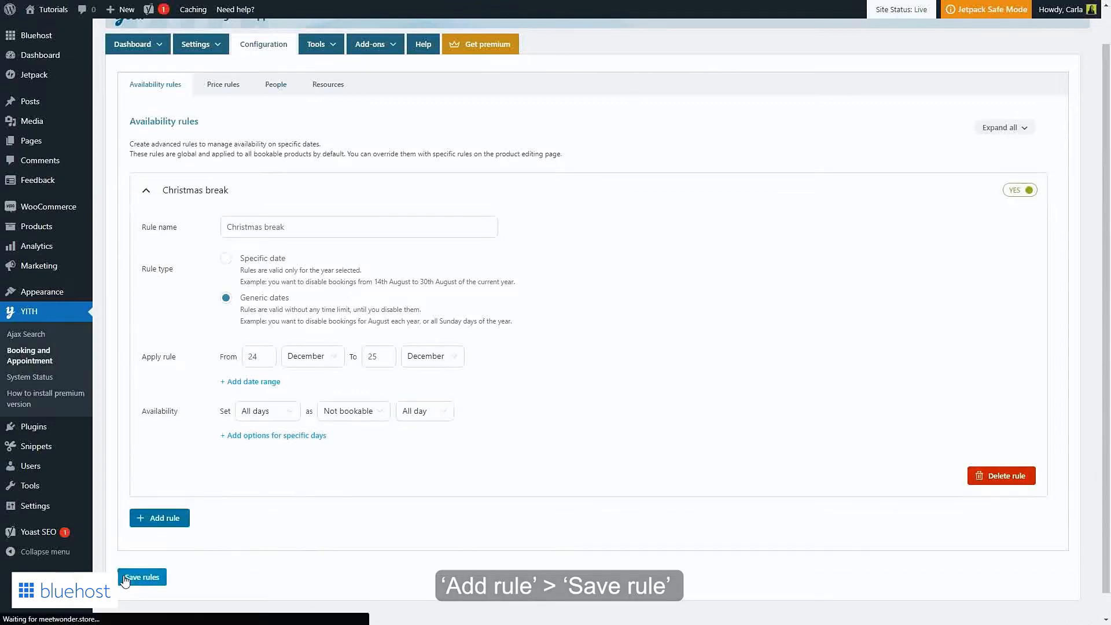
pyautogui.click(125, 578)
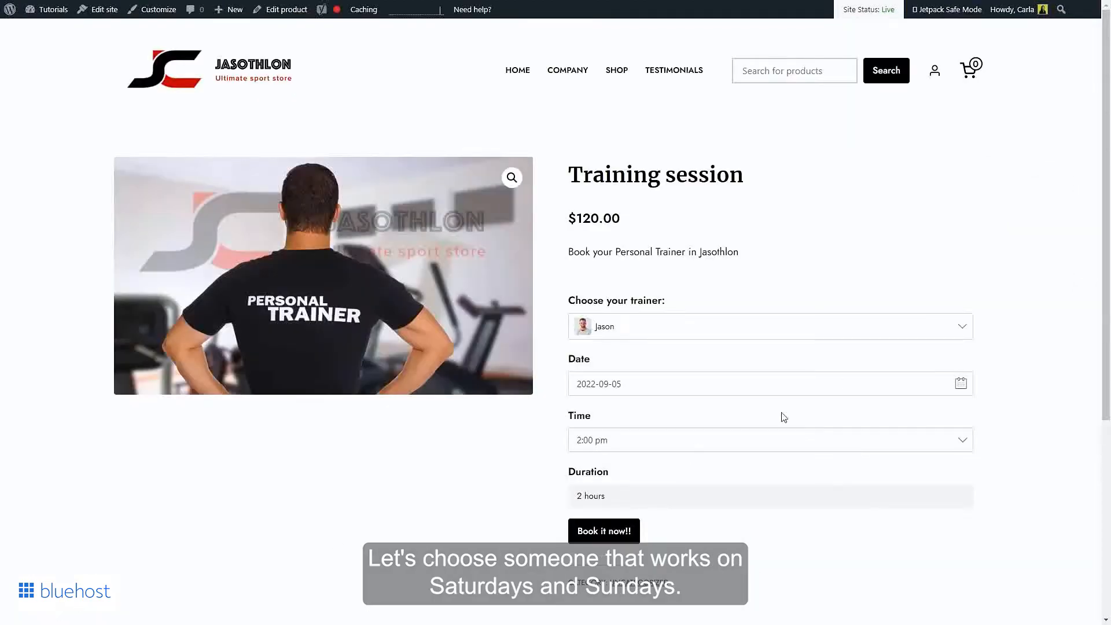
# On the Training session product page, choose a trainer who works weekends and check the December 2022 availability in the date calendar
pyautogui.click(950, 327)
pyautogui.click(766, 413)
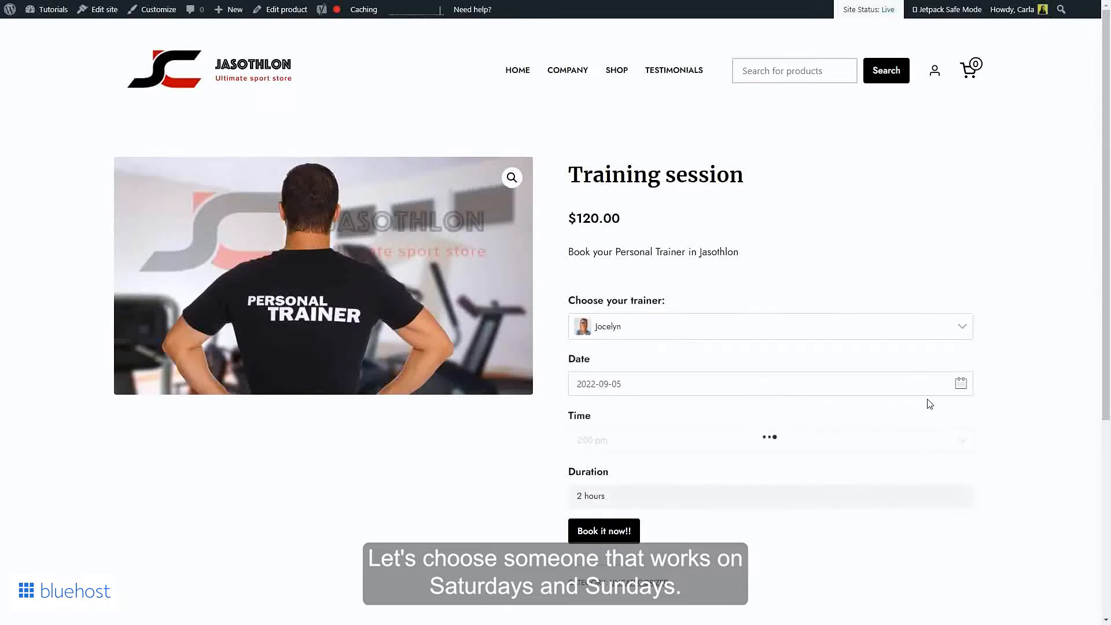
pyautogui.click(960, 383)
pyautogui.click(732, 415)
pyautogui.click(733, 414)
pyautogui.click(733, 415)
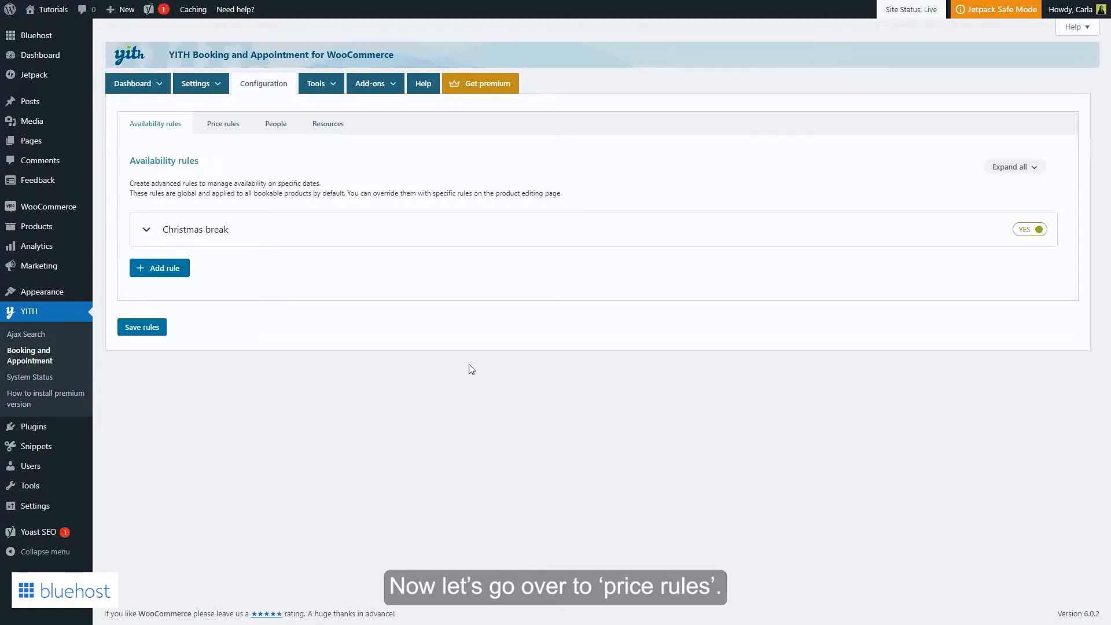
# Create a price rule named "Low season discount" with a Range of months condition from October to November
pyautogui.click(221, 134)
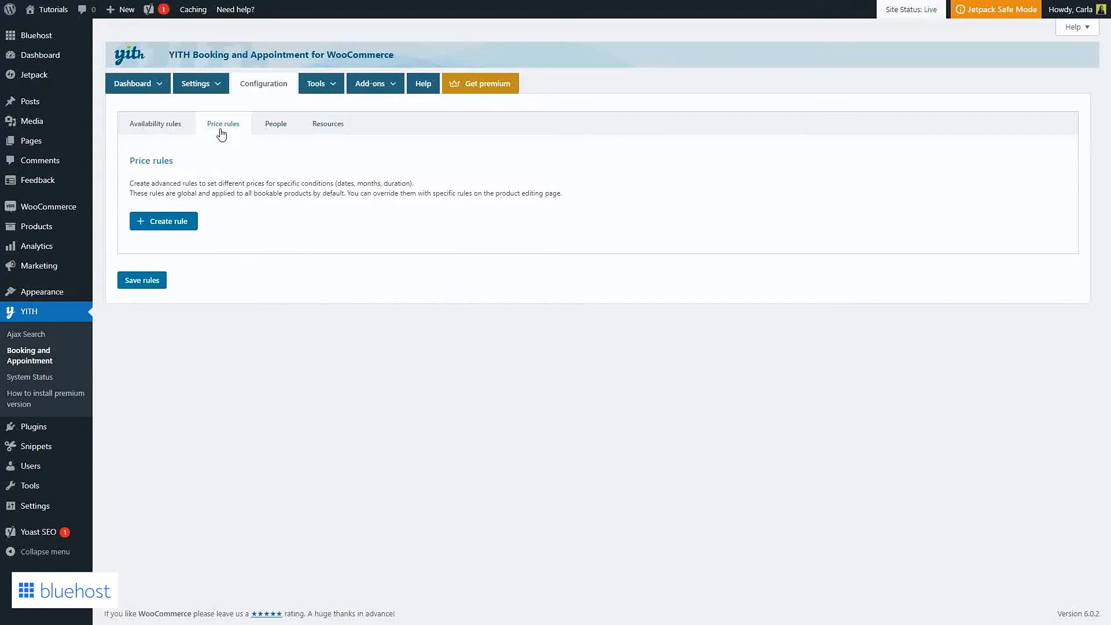
pyautogui.click(188, 223)
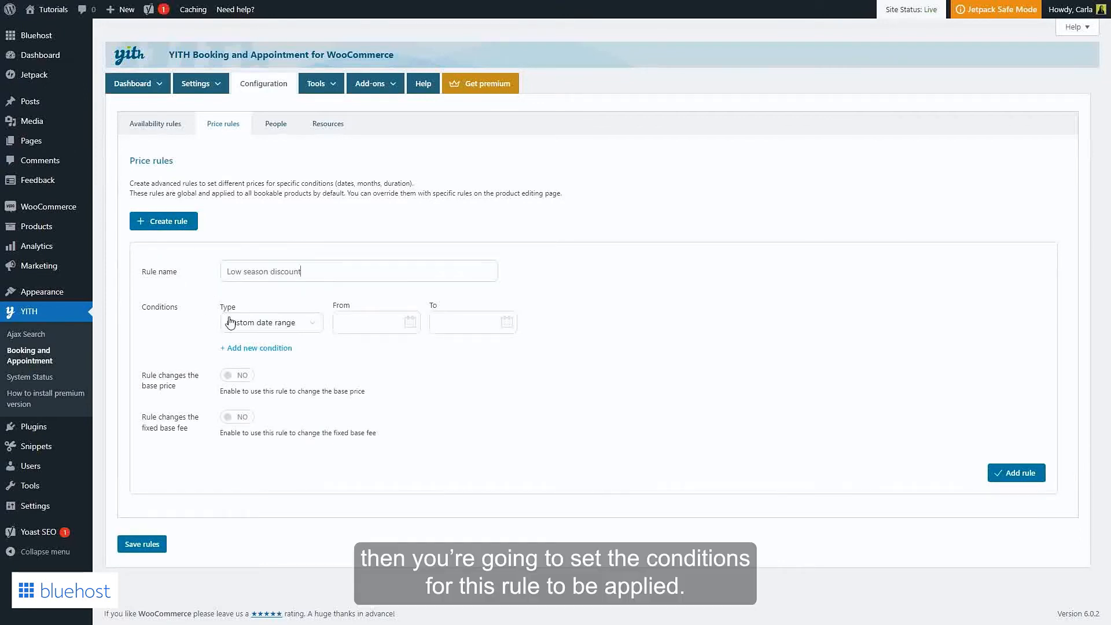
pyautogui.click(277, 327)
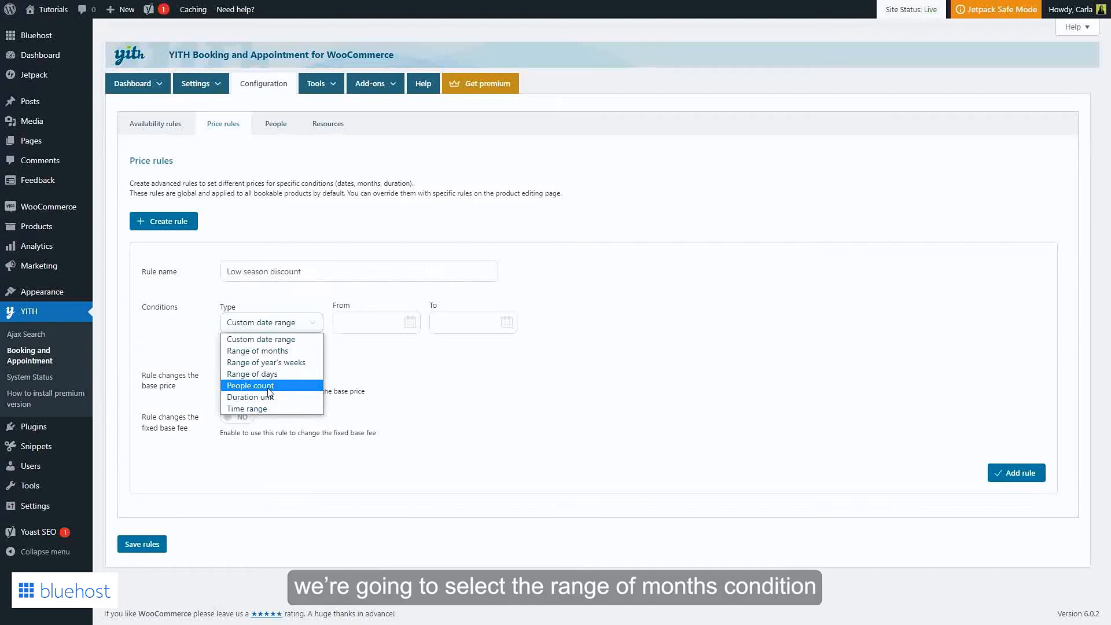
pyautogui.click(268, 353)
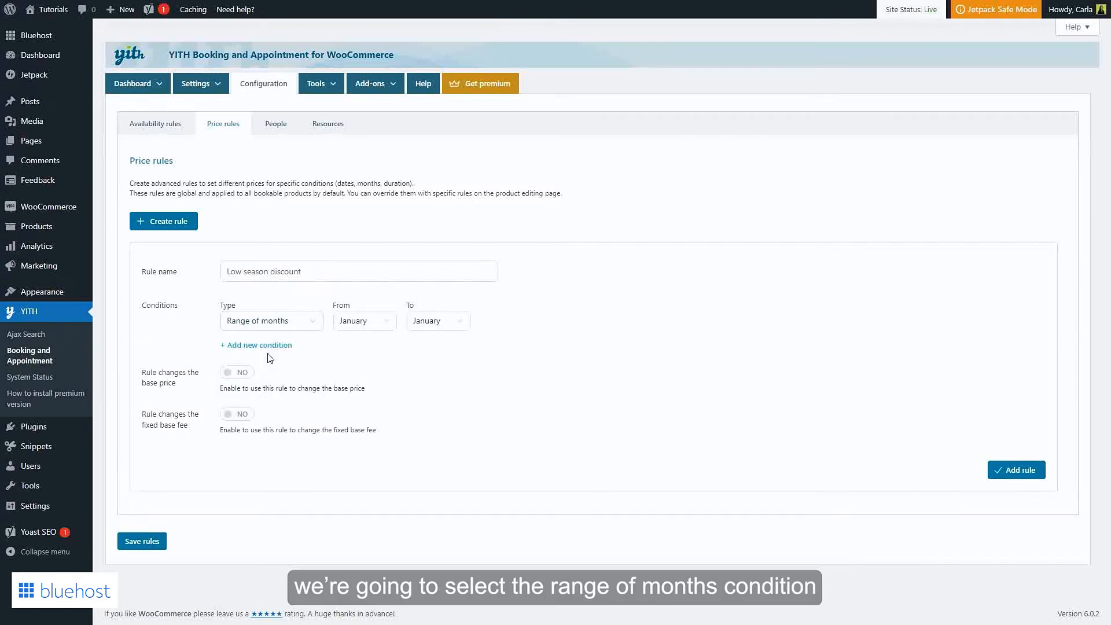
pyautogui.click(388, 324)
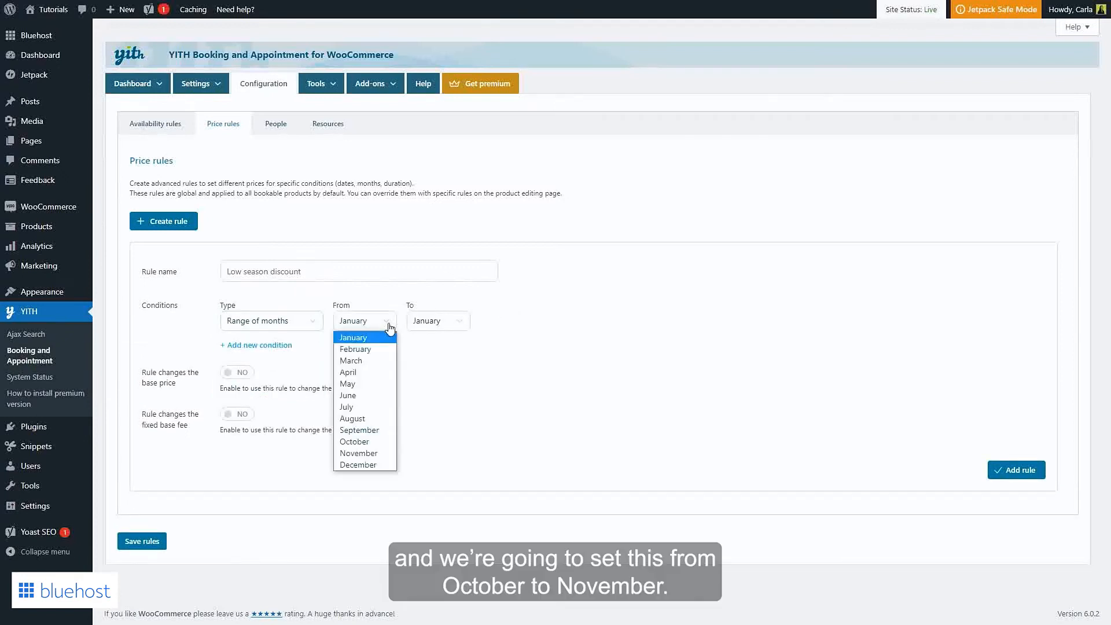
pyautogui.click(373, 441)
pyautogui.click(438, 322)
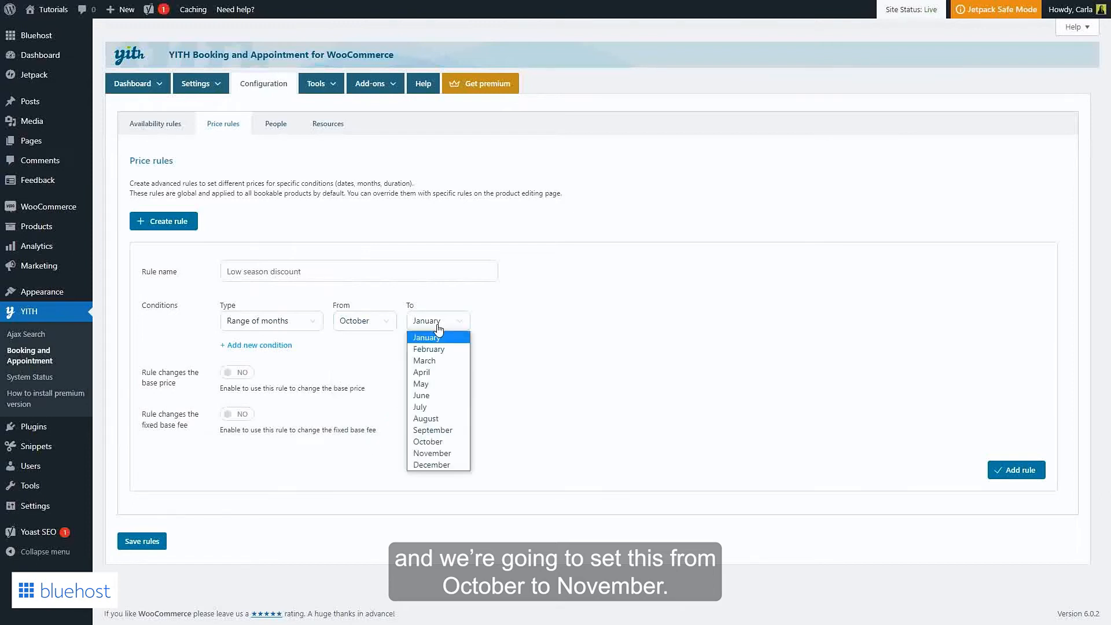
pyautogui.click(431, 454)
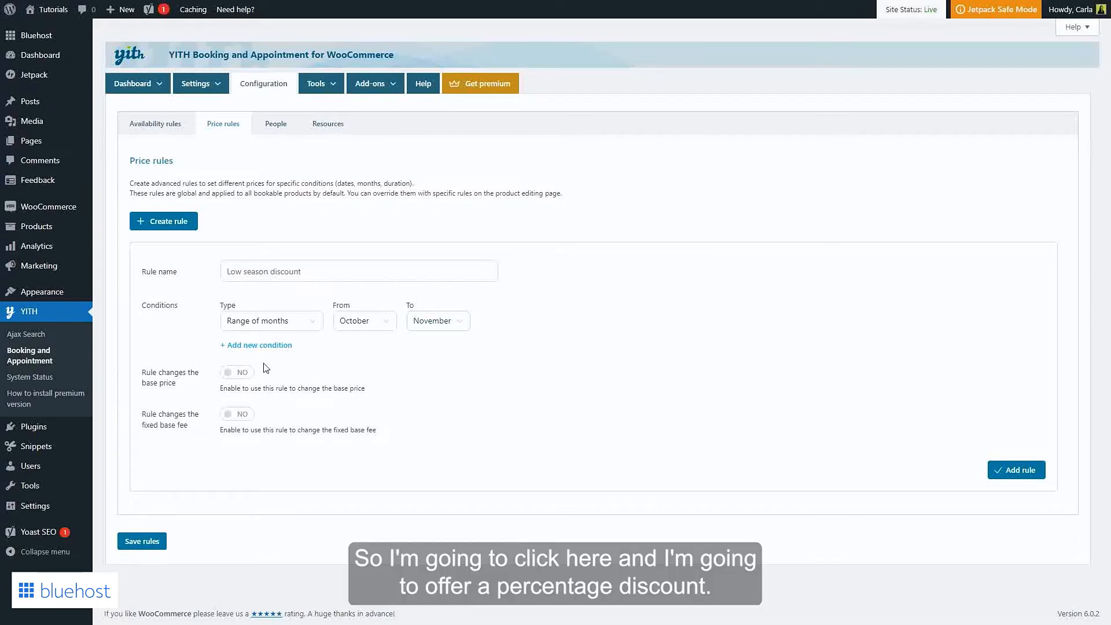
# Make the rule decrease the base price by 20 percent, add it and save the price rules
pyautogui.click(240, 375)
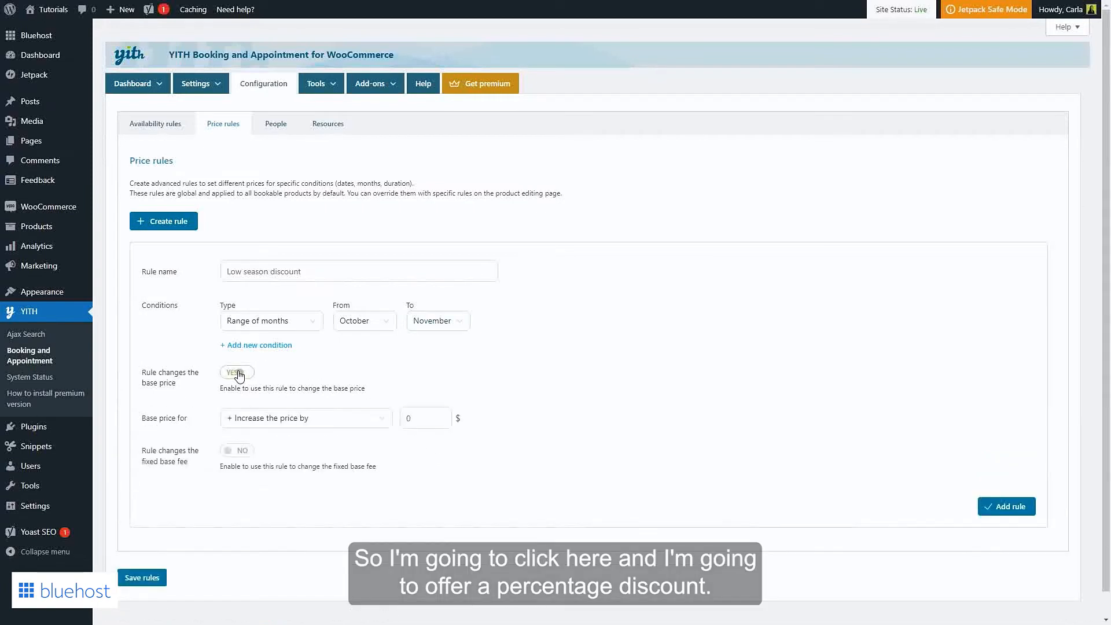
pyautogui.click(328, 422)
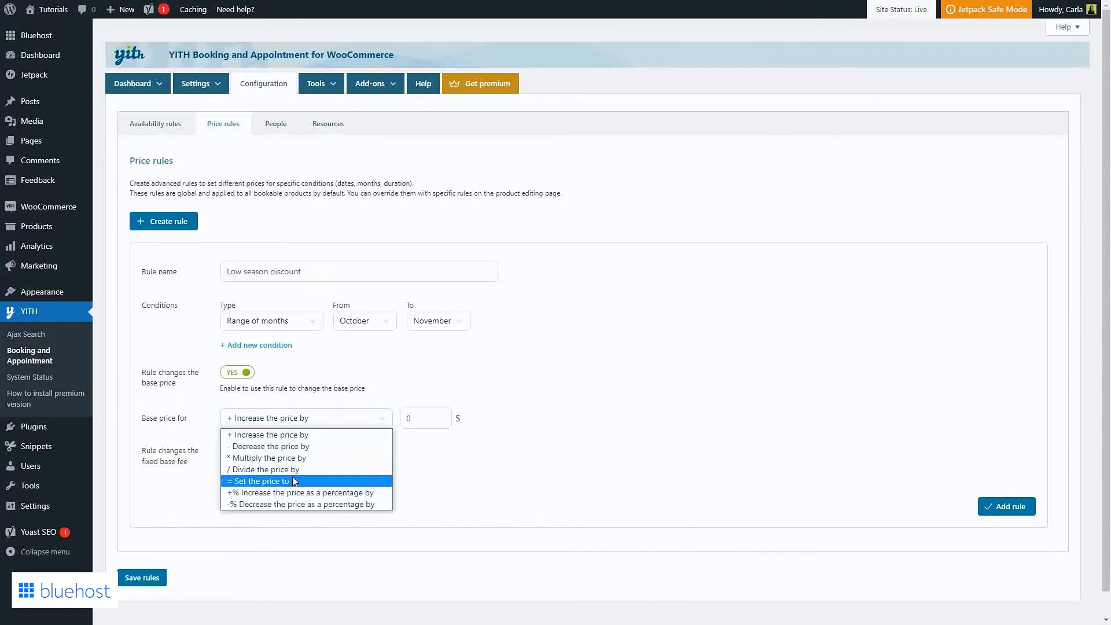
pyautogui.click(300, 505)
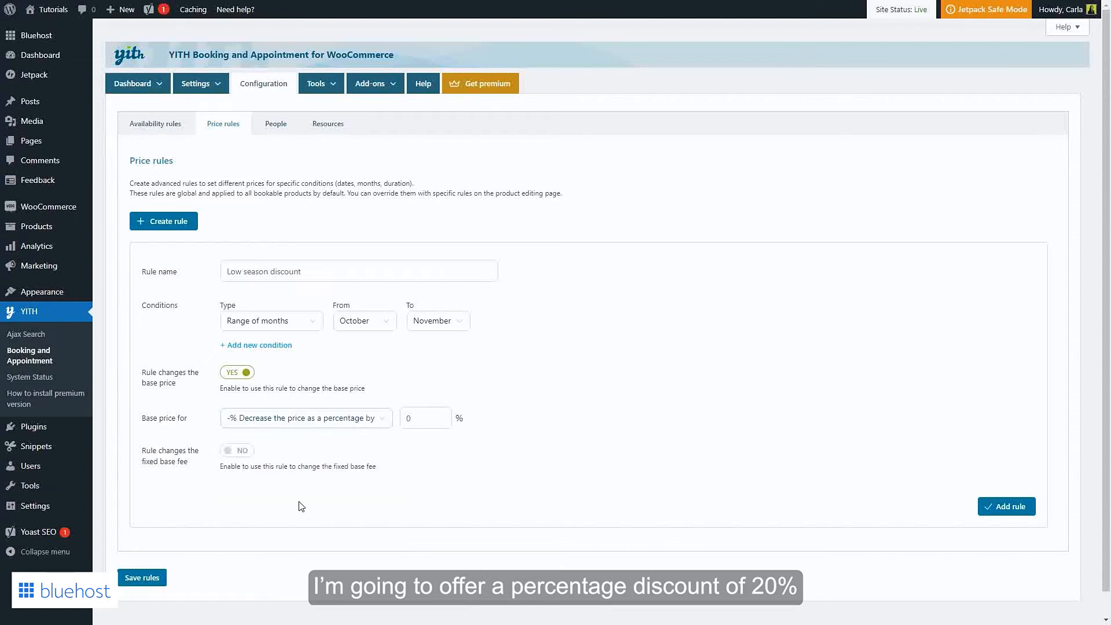
pyautogui.click(417, 421)
pyautogui.write('2')
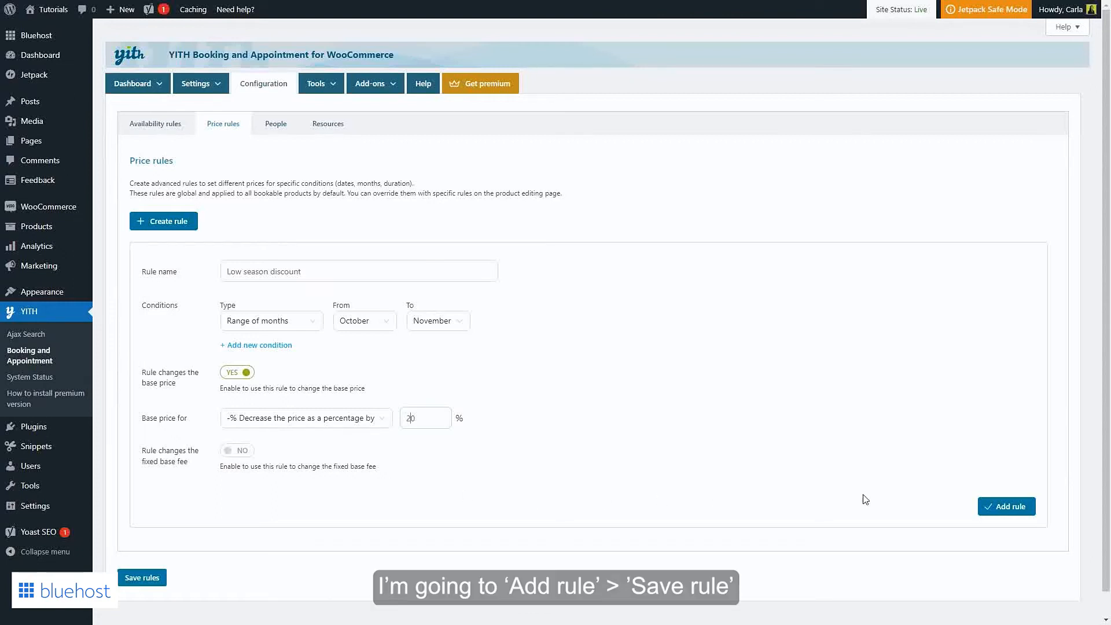
pyautogui.click(986, 508)
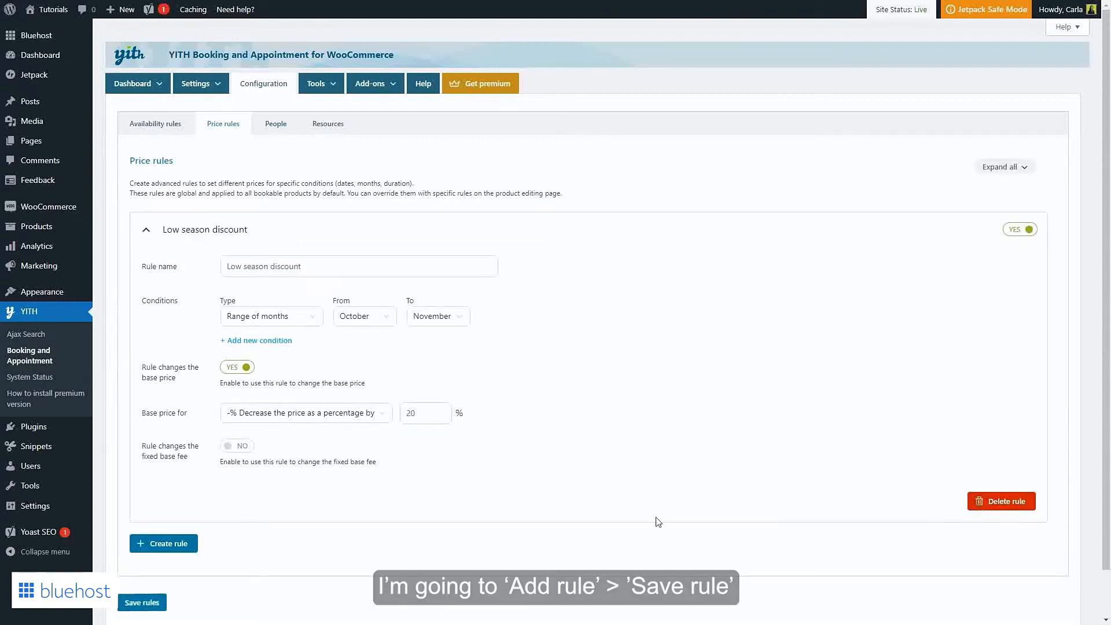
pyautogui.click(142, 602)
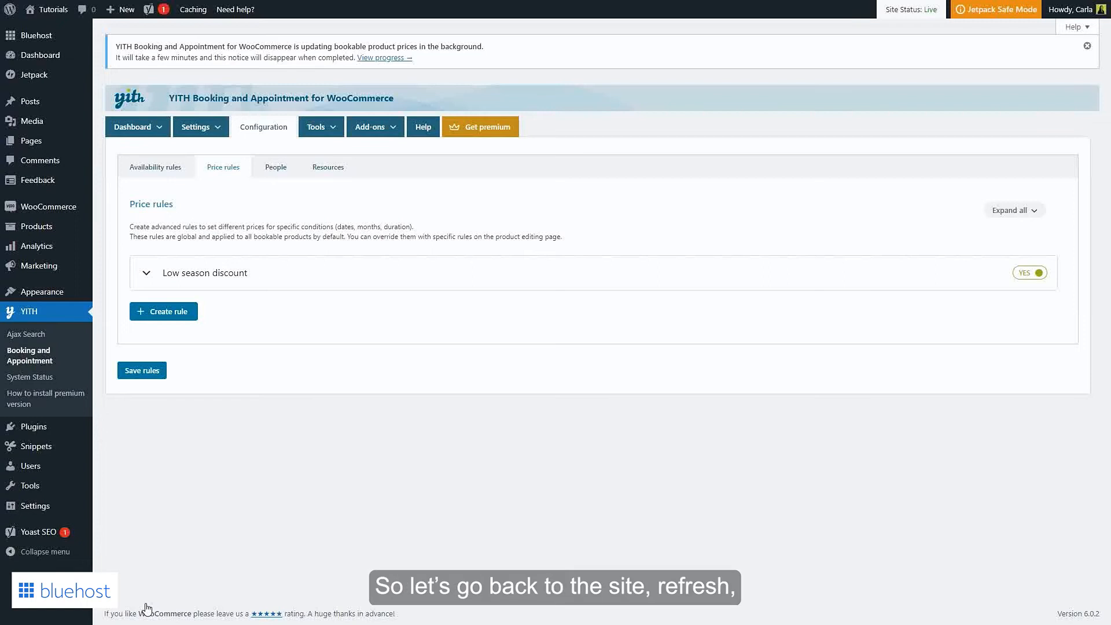
# Reload the Training session product page and select 20 October 2022 as the booking date to check the discounted price
pyautogui.hotkey('ctrl', 'Tab')
pyautogui.press('F5')
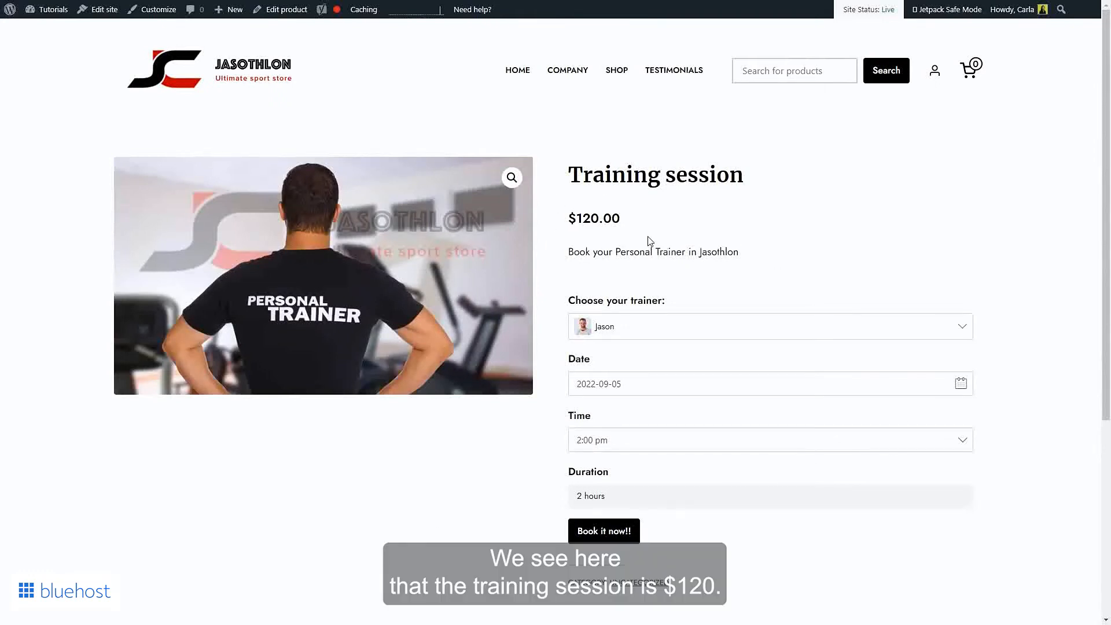
pyautogui.click(963, 386)
pyautogui.click(731, 414)
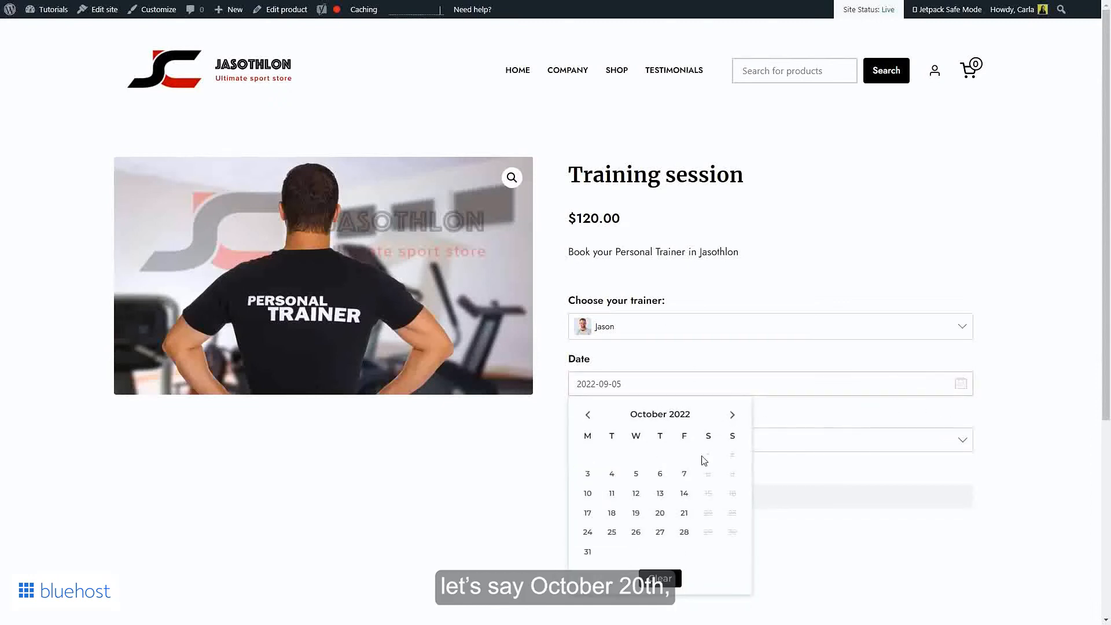
pyautogui.click(661, 513)
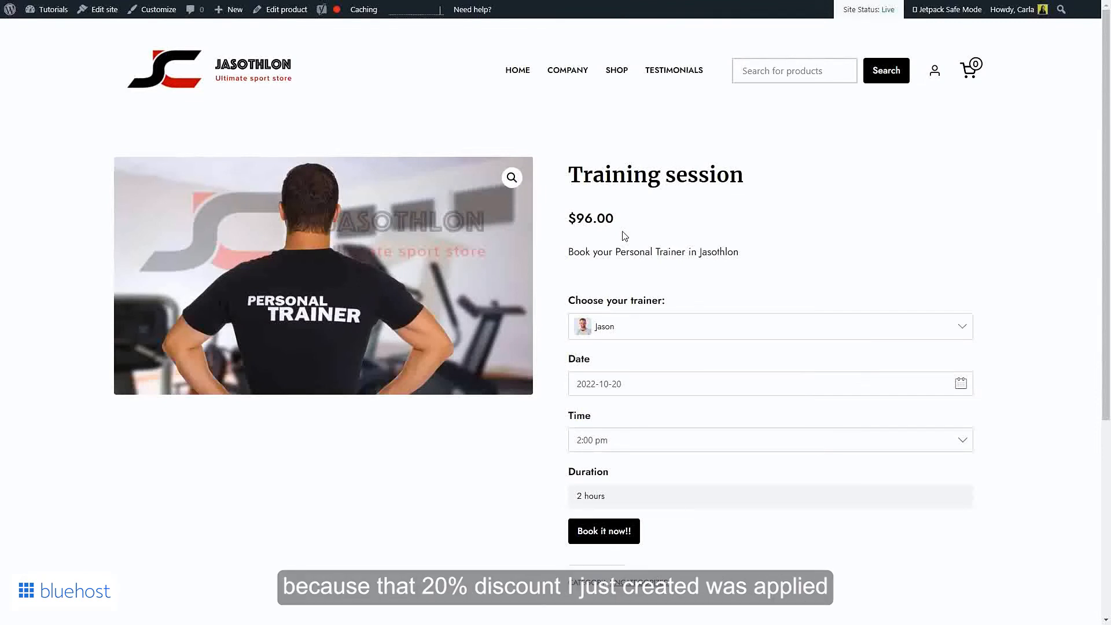
# Return to the booking plugin's configuration and add a person type named "Adult"
pyautogui.hotkey('ctrl', 'Tab')
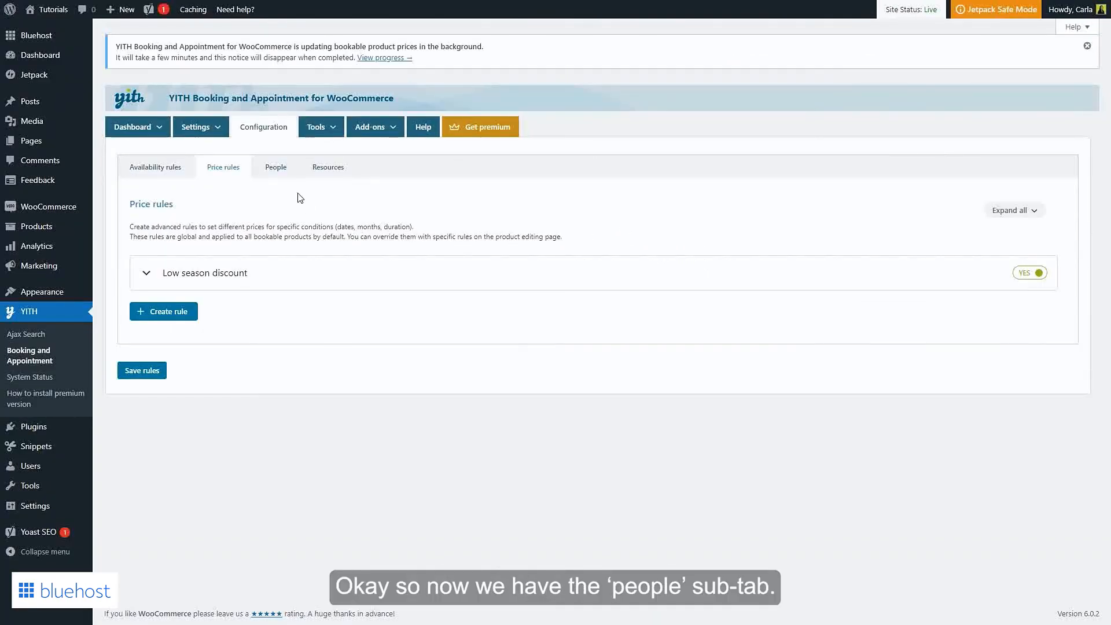
pyautogui.click(283, 174)
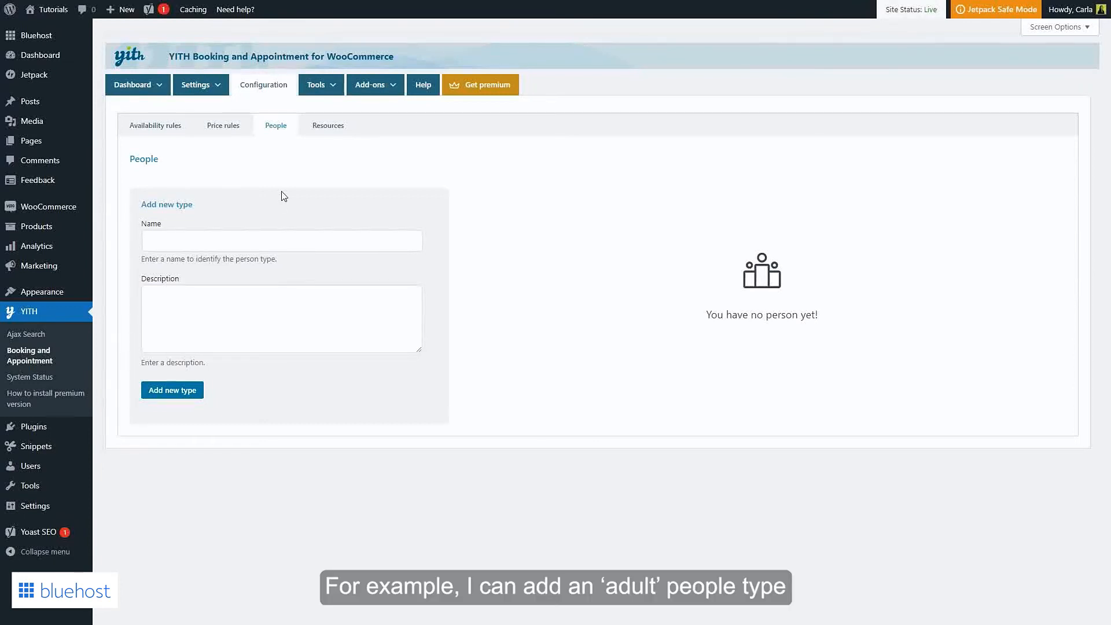
pyautogui.click(276, 235)
pyautogui.write('Adult')
pyautogui.click(187, 401)
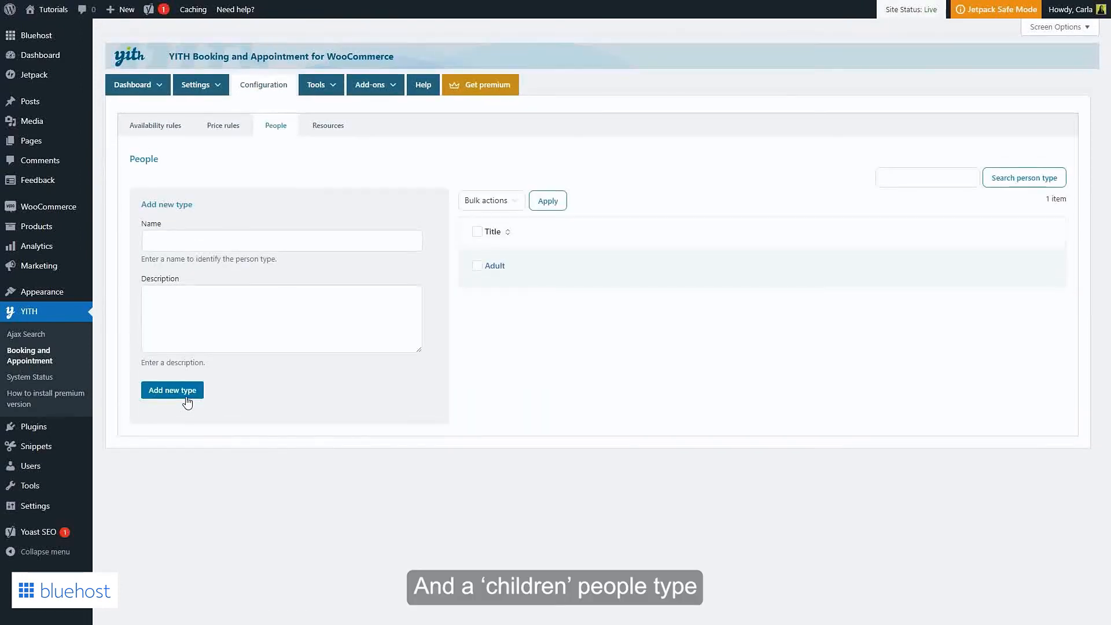
# Add a second person type named "Children"
pyautogui.click(220, 238)
pyautogui.write('Children')
pyautogui.click(185, 394)
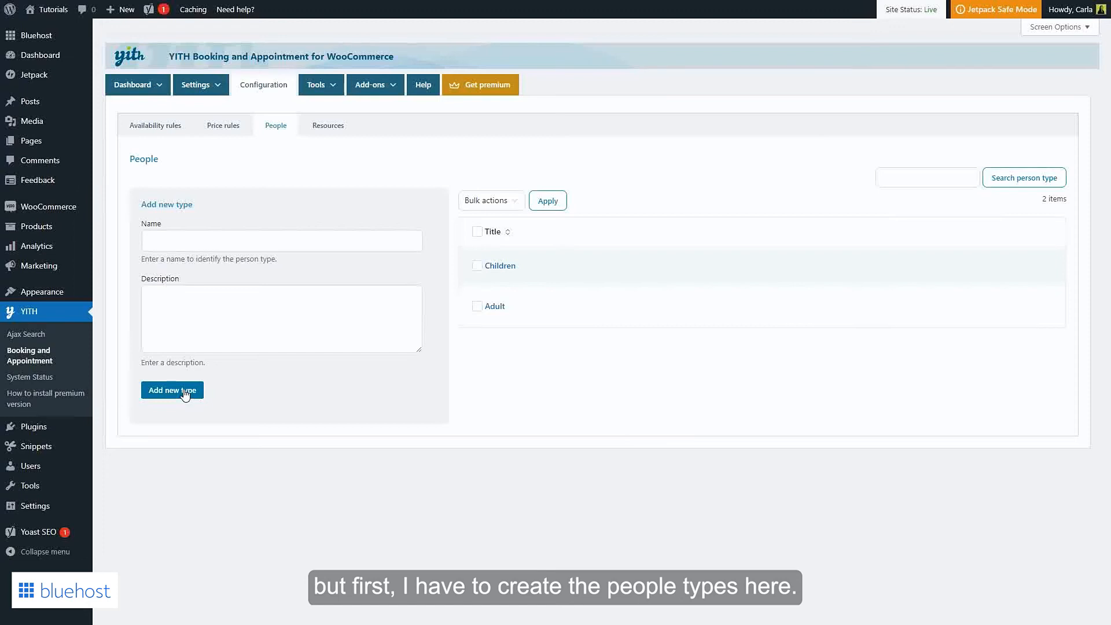
# Start a new booking resource and name it "Projector"
pyautogui.click(331, 135)
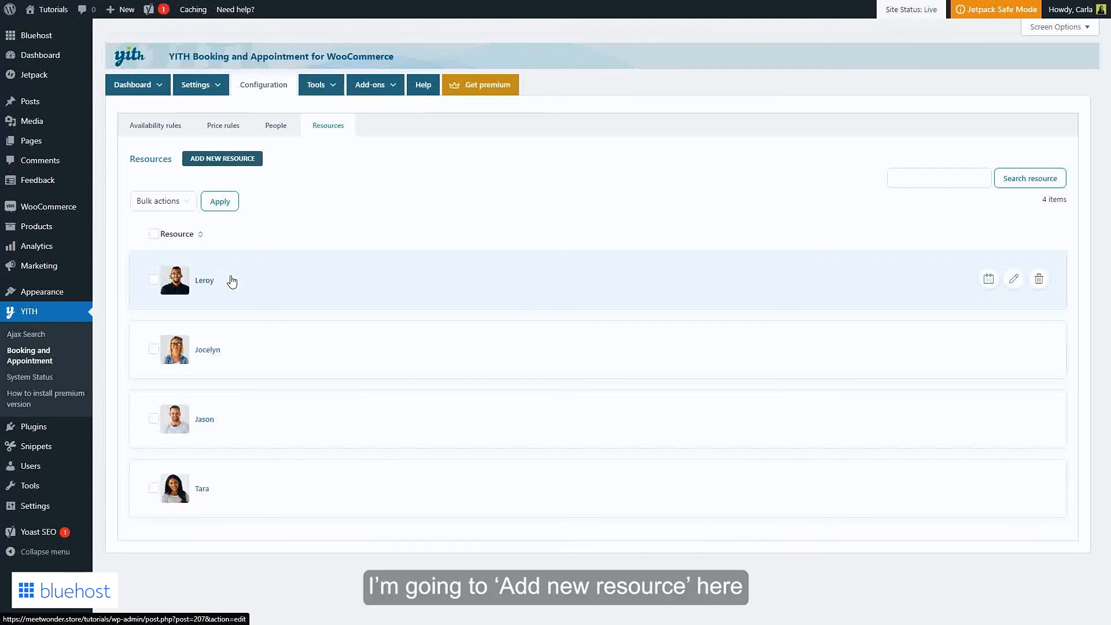
pyautogui.click(221, 165)
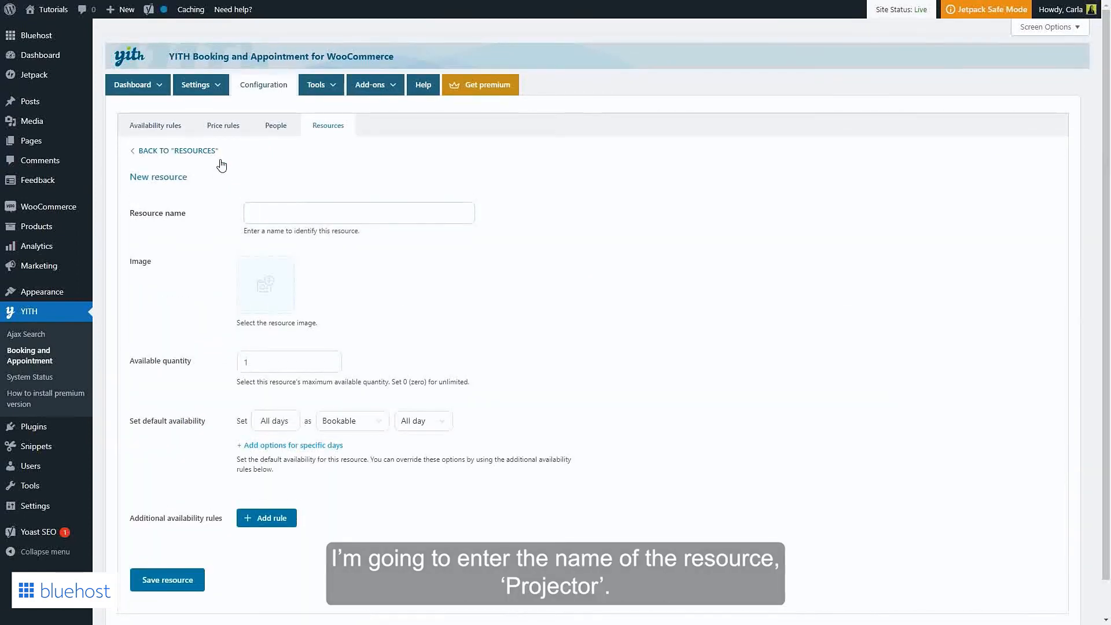
pyautogui.write('Projector')
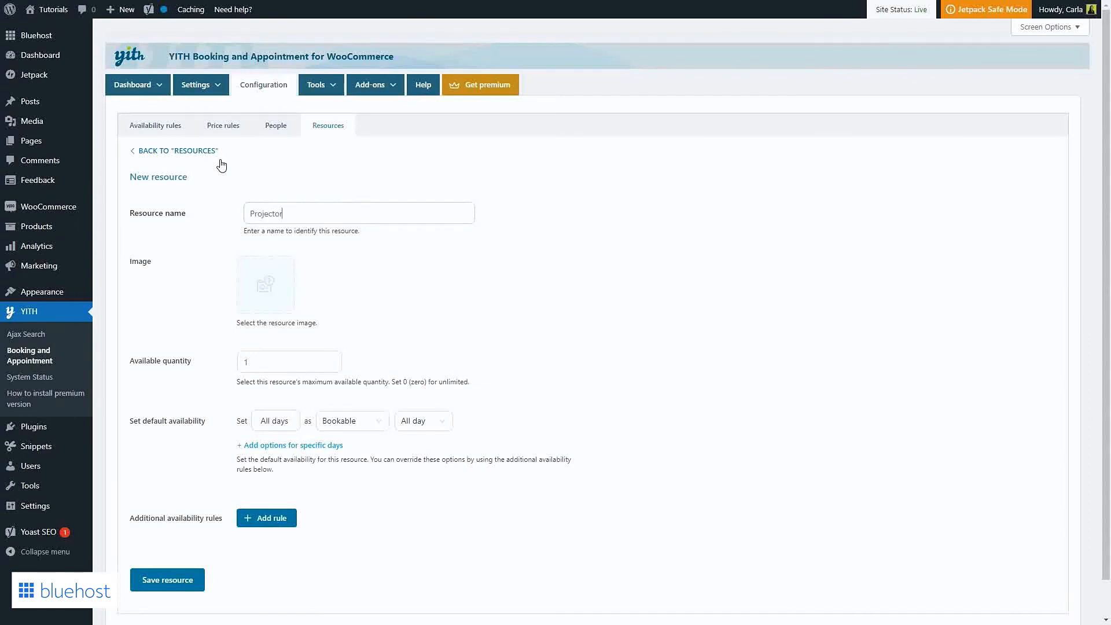
# Use Projector.png from the media library as the resource image and set the available quantity to 3
pyautogui.click(266, 285)
pyautogui.click(96, 58)
pyautogui.click(136, 151)
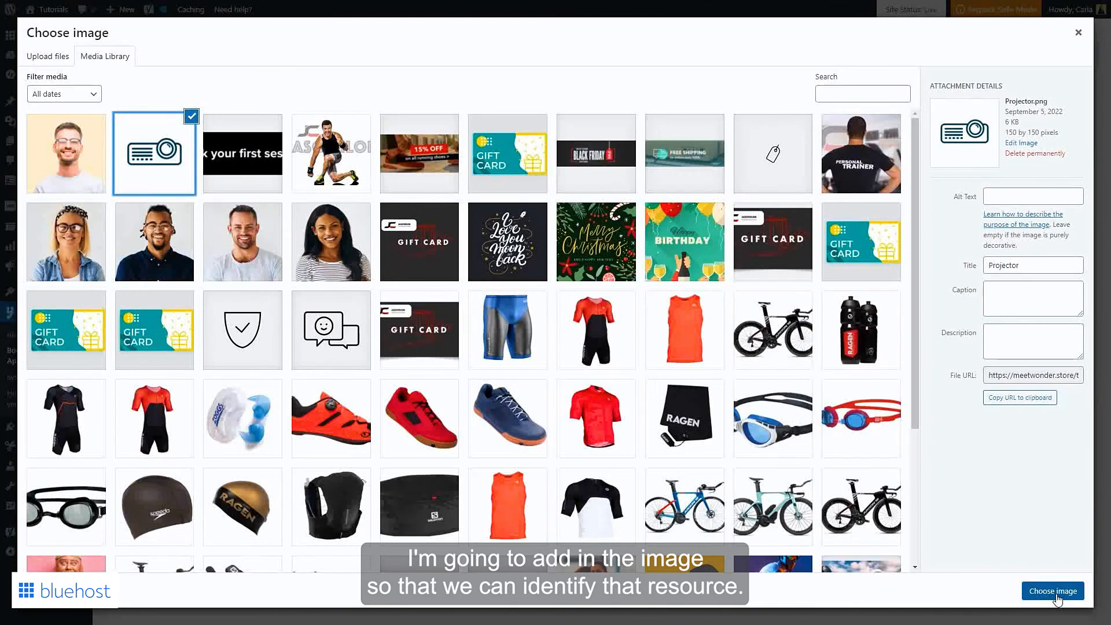
pyautogui.click(1052, 591)
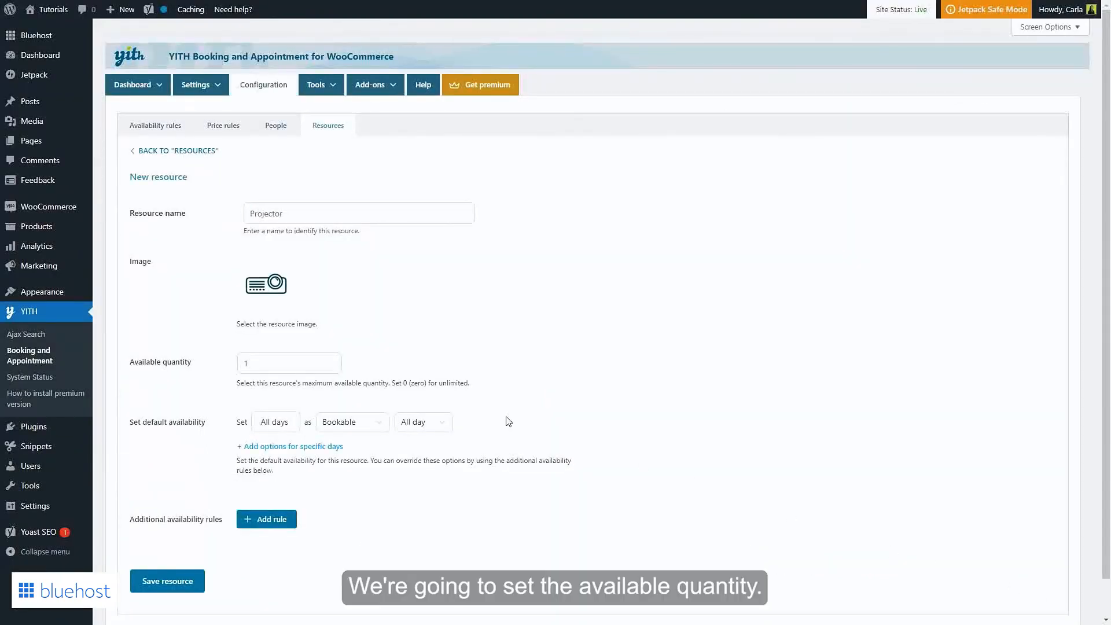
pyautogui.click(274, 364)
pyautogui.write('3')
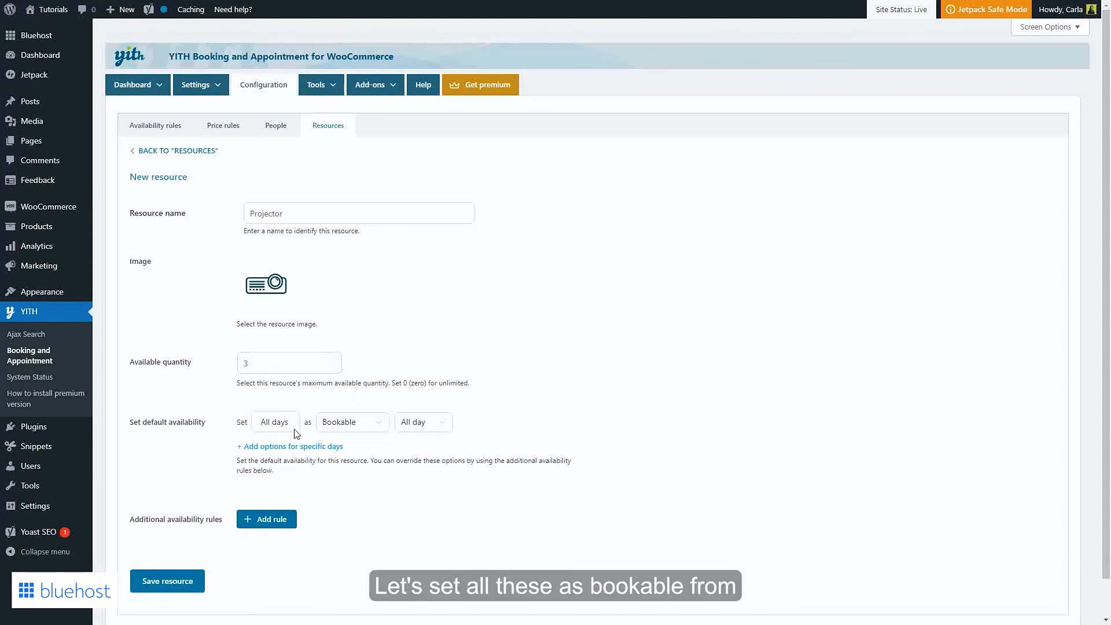
# Set the resource's default availability for all days to bookable with set hours from 09:00 to 17:00
pyautogui.click(406, 427)
pyautogui.click(413, 450)
pyautogui.click(463, 427)
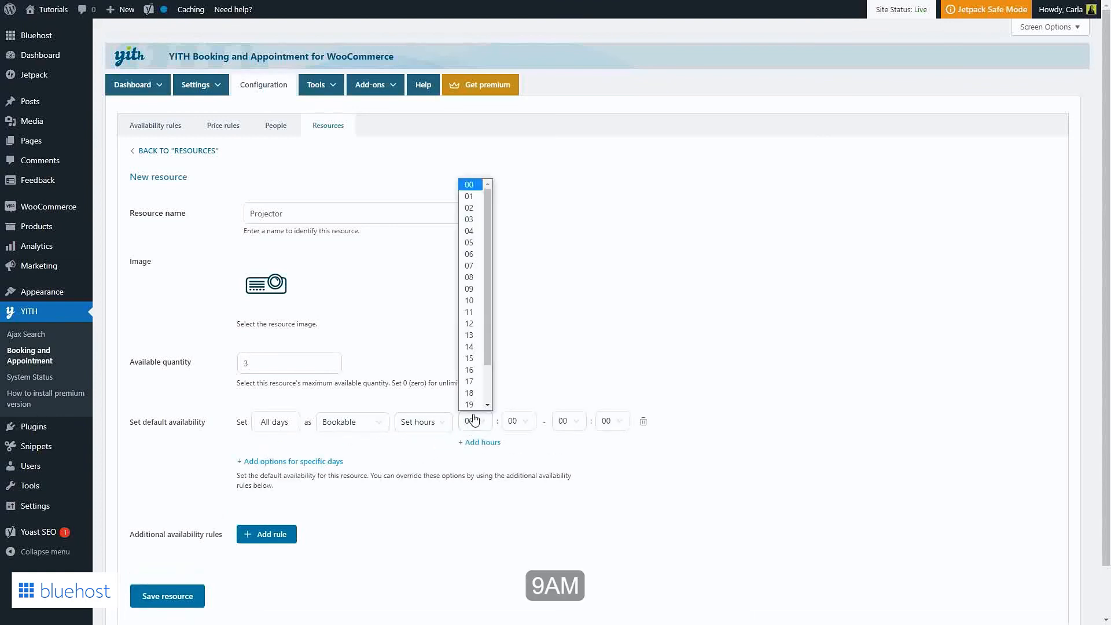
pyautogui.click(466, 290)
pyautogui.click(570, 422)
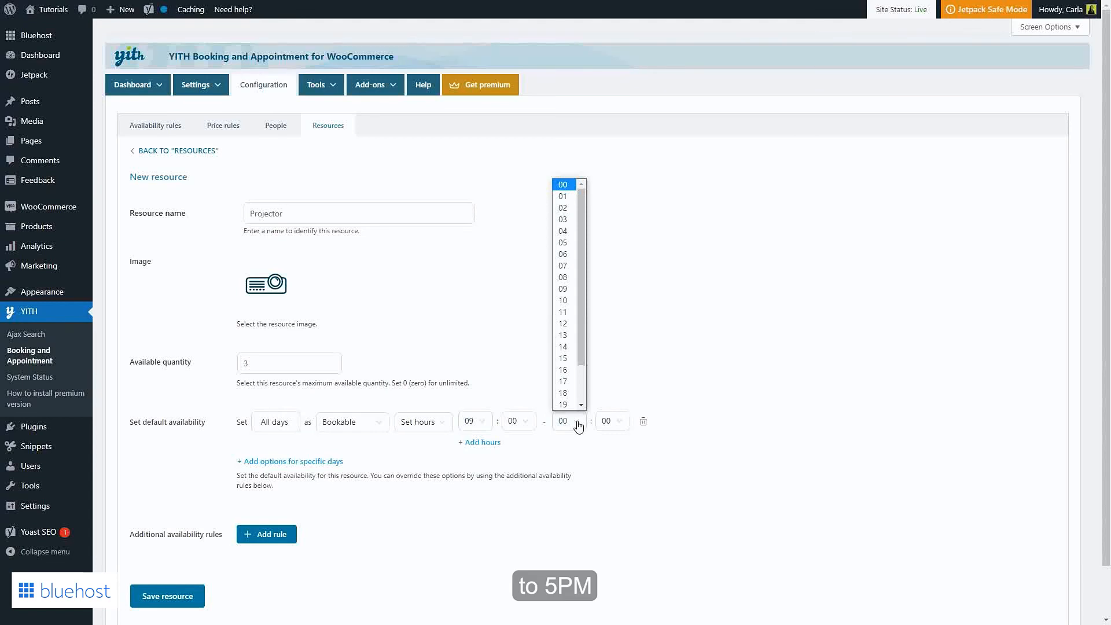
pyautogui.click(572, 388)
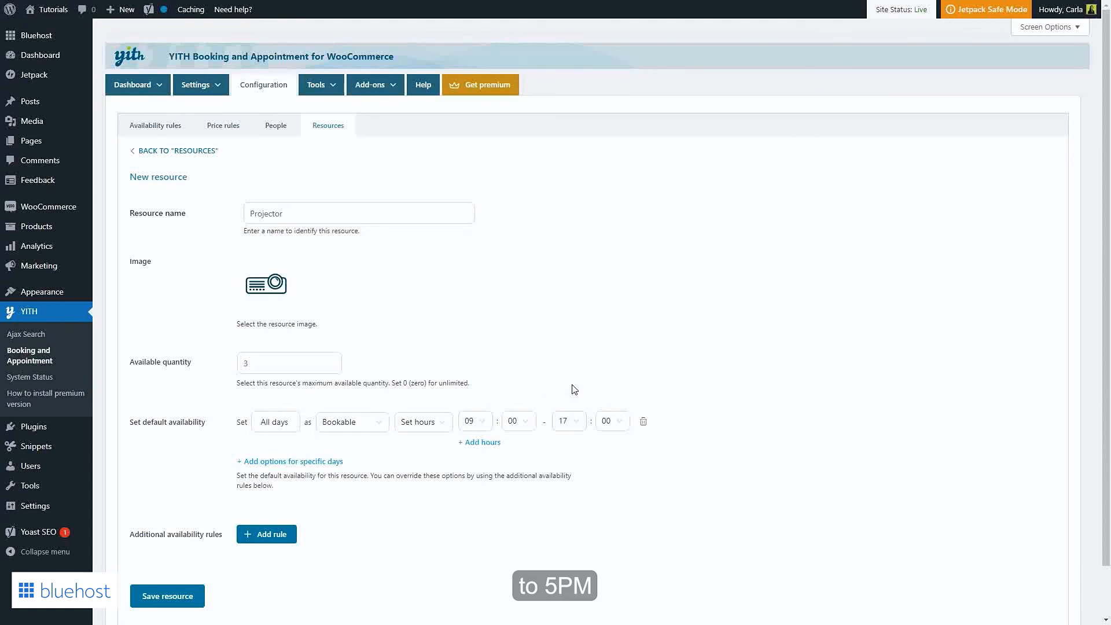
# Add a specific-day option that makes Sunday not bookable all day, and save the resource
pyautogui.click(338, 462)
pyautogui.click(306, 466)
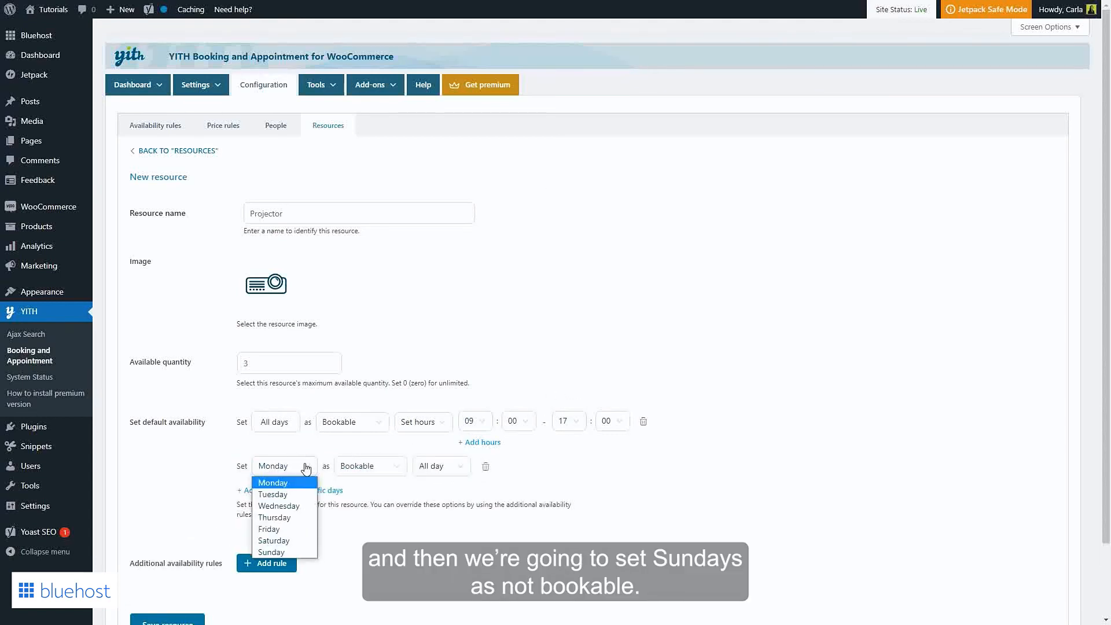
pyautogui.click(294, 549)
pyautogui.click(374, 470)
pyautogui.click(373, 494)
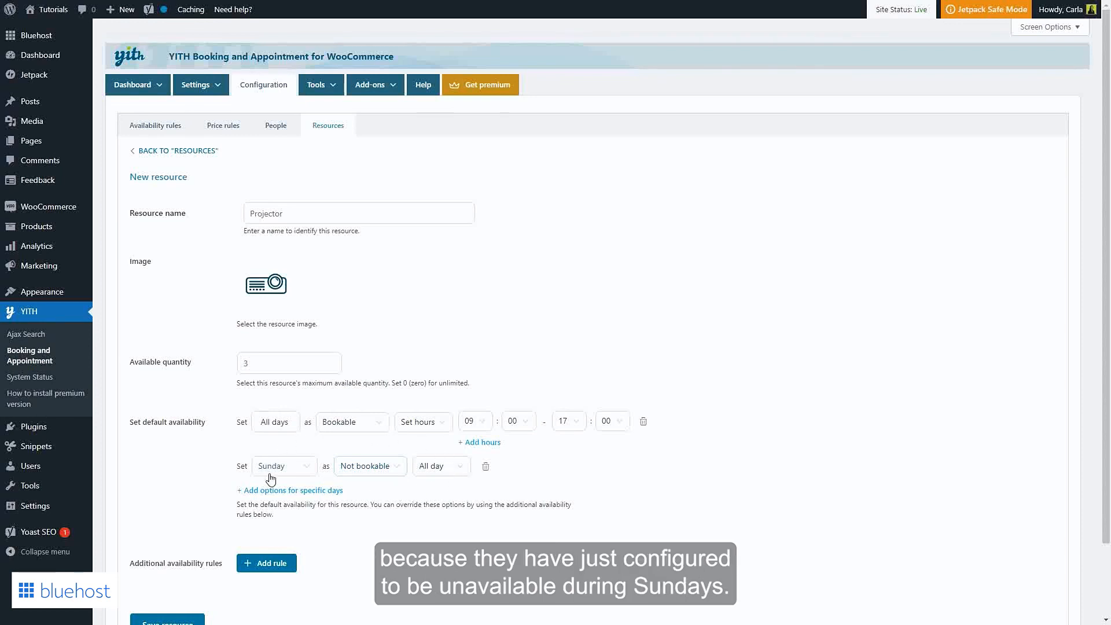
pyautogui.scroll(-1, 270, 479)
pyautogui.click(191, 571)
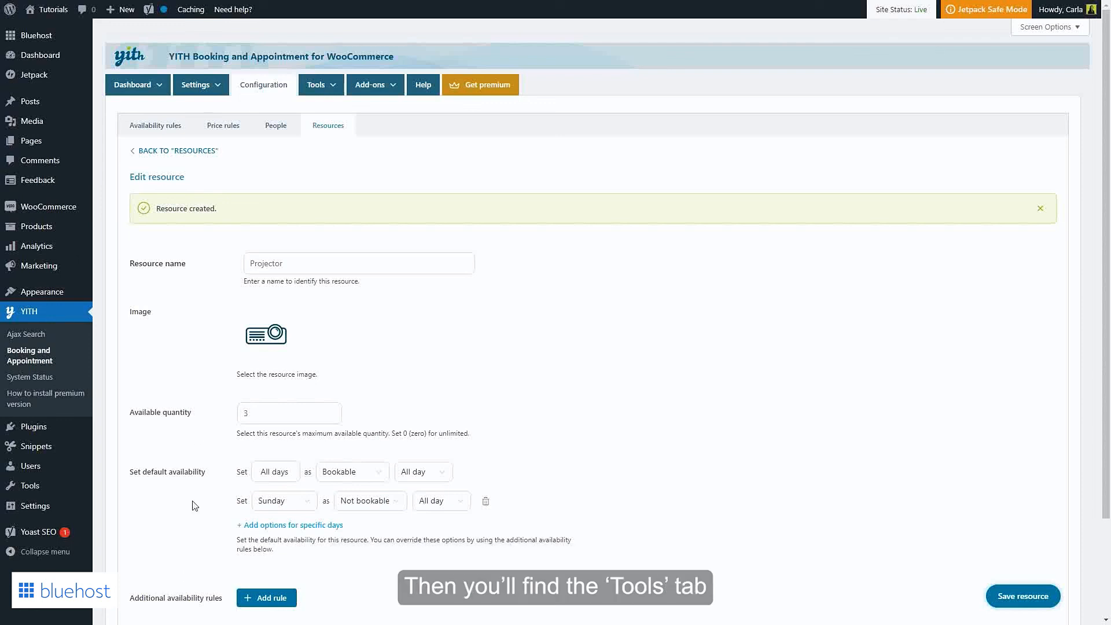
# Review the booking plugin's tools page, check its debug logs, and return to the tool options
pyautogui.click(321, 97)
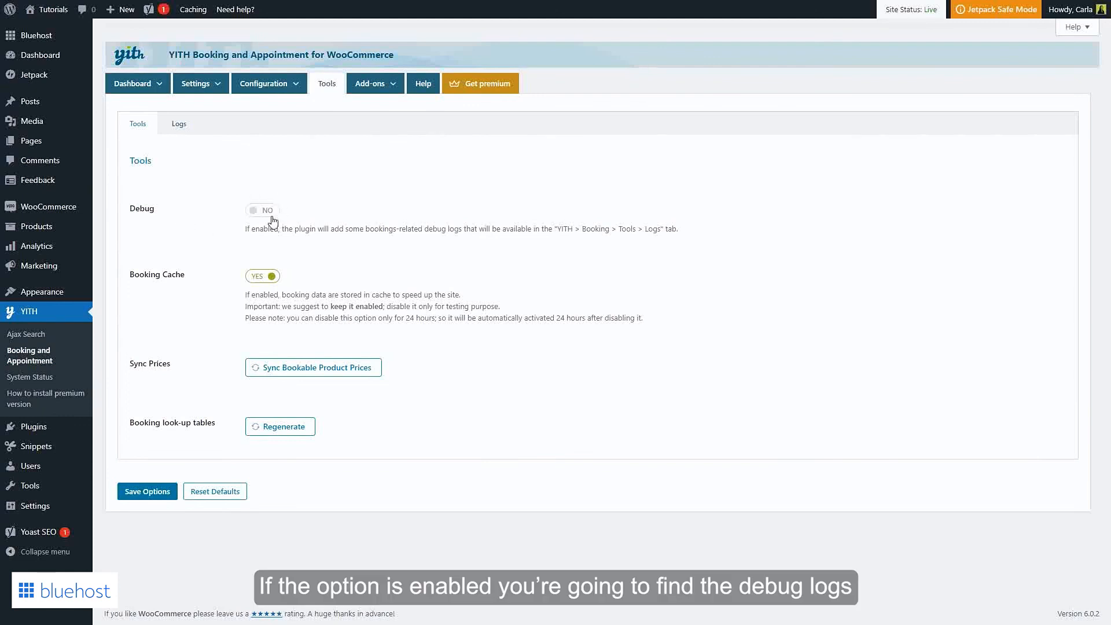
pyautogui.click(186, 130)
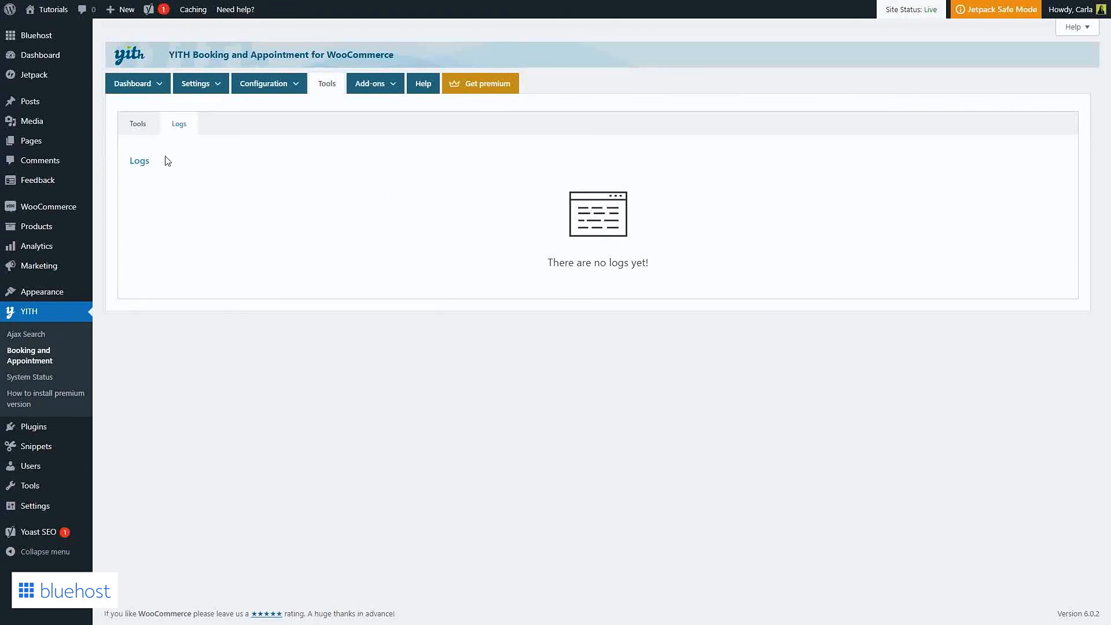
pyautogui.click(142, 129)
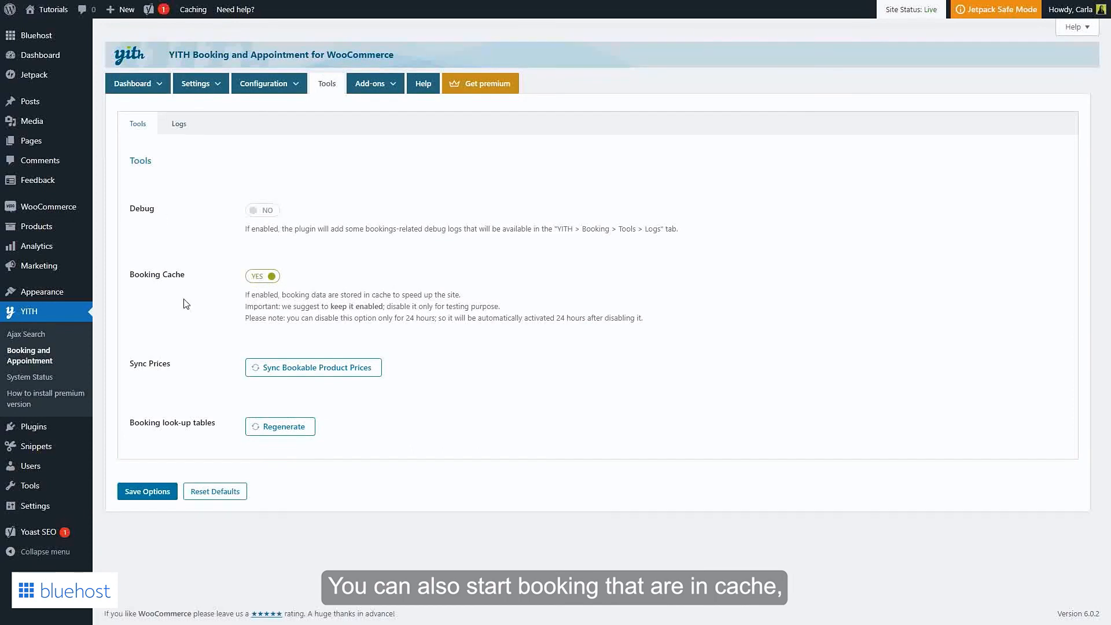